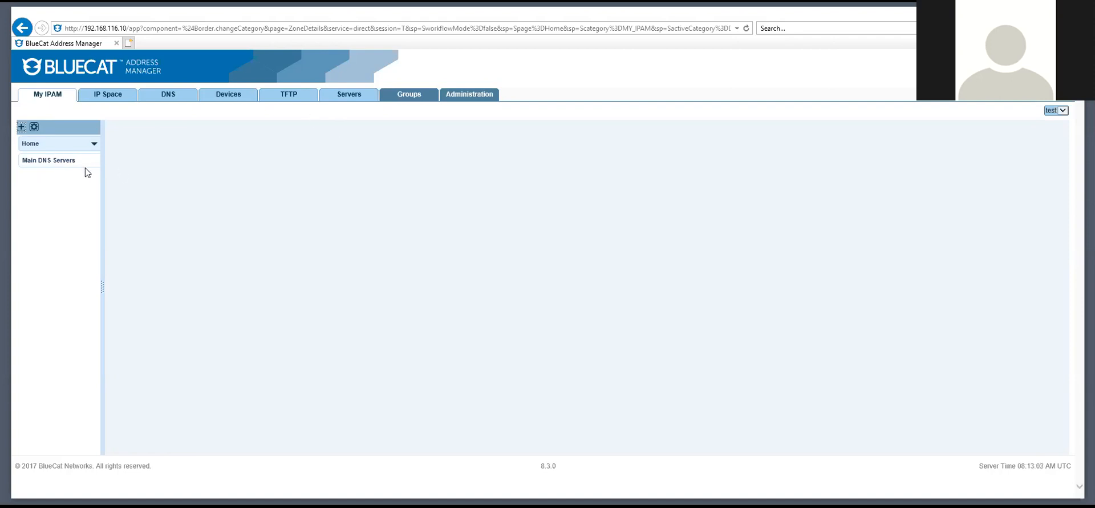
# Drag the Workflow Requests and Server Statistics tiles onto the My IPAM dashboard
pyautogui.click(34, 126)
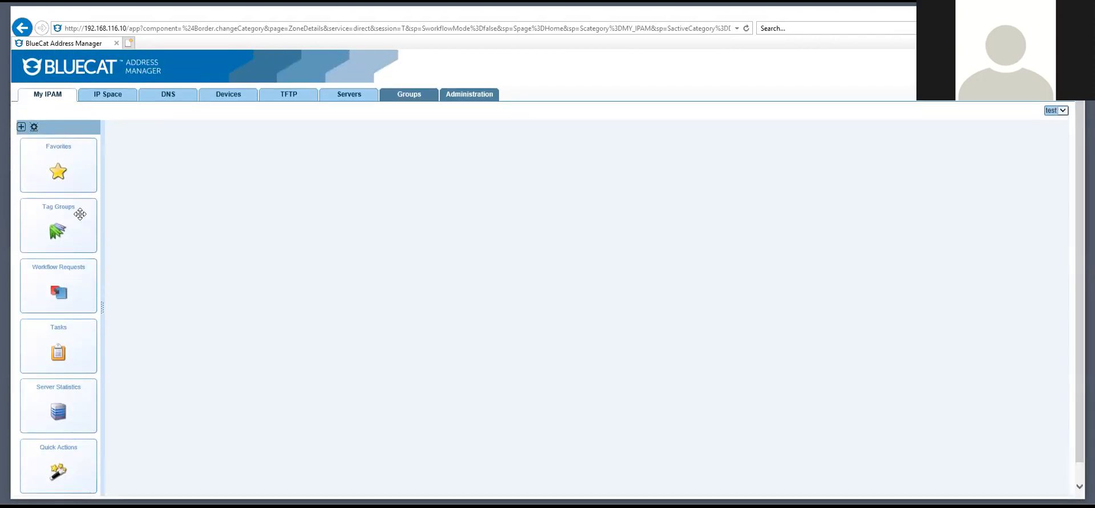
pyautogui.scroll(-1, 78, 300)
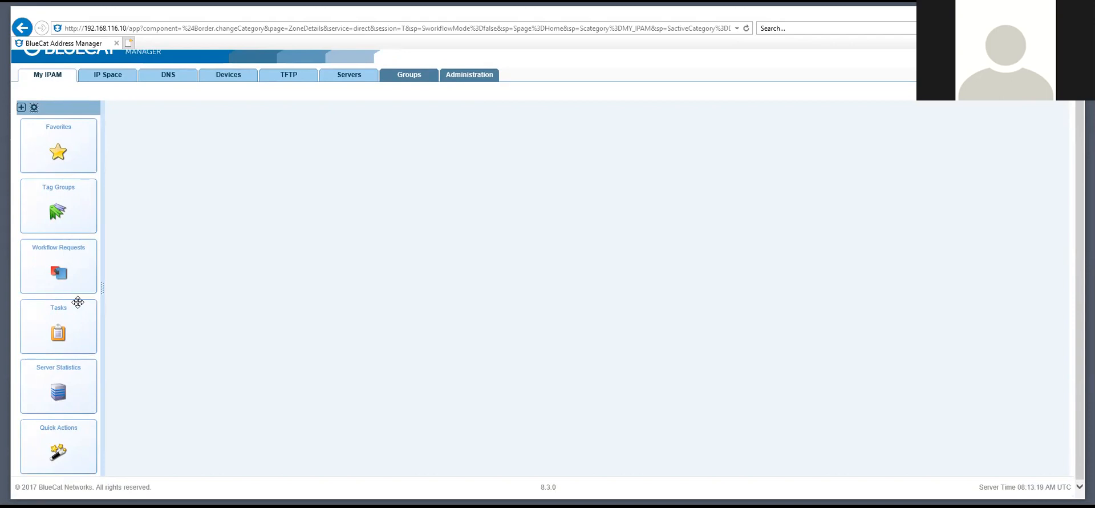
pyautogui.moveTo(60, 267); pyautogui.dragTo(248, 138)
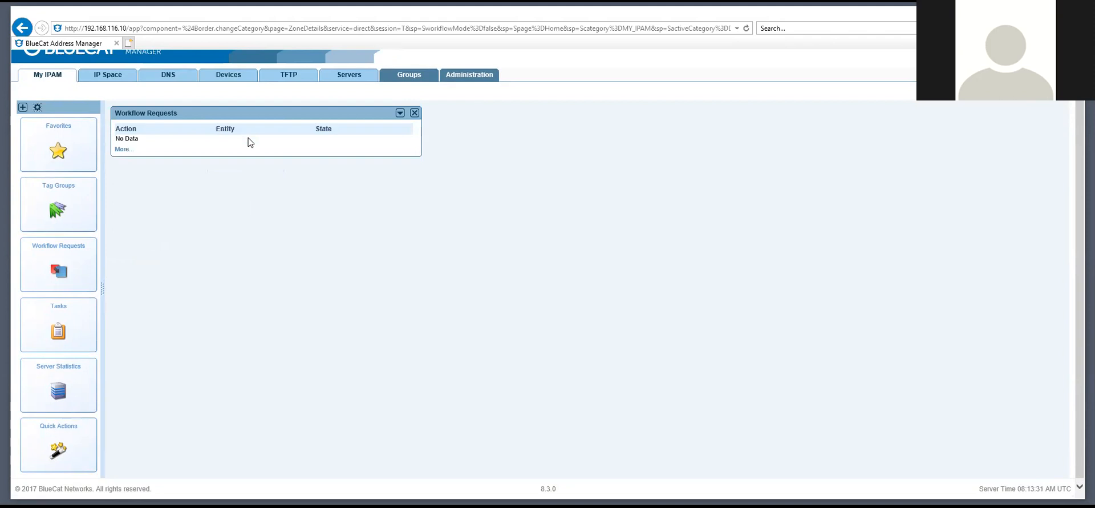
pyautogui.scroll(1, 248, 138)
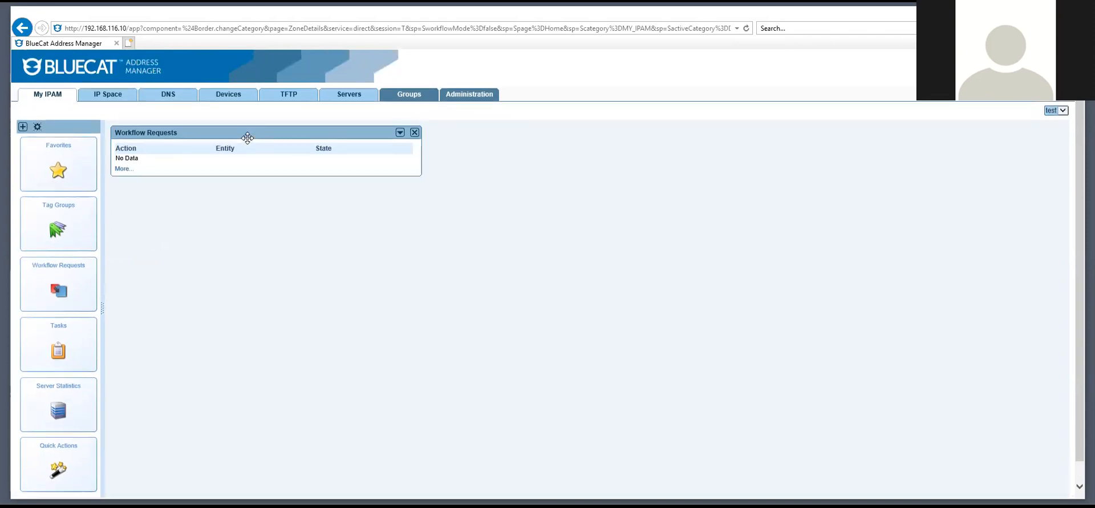
pyautogui.scroll(-1, 186, 205)
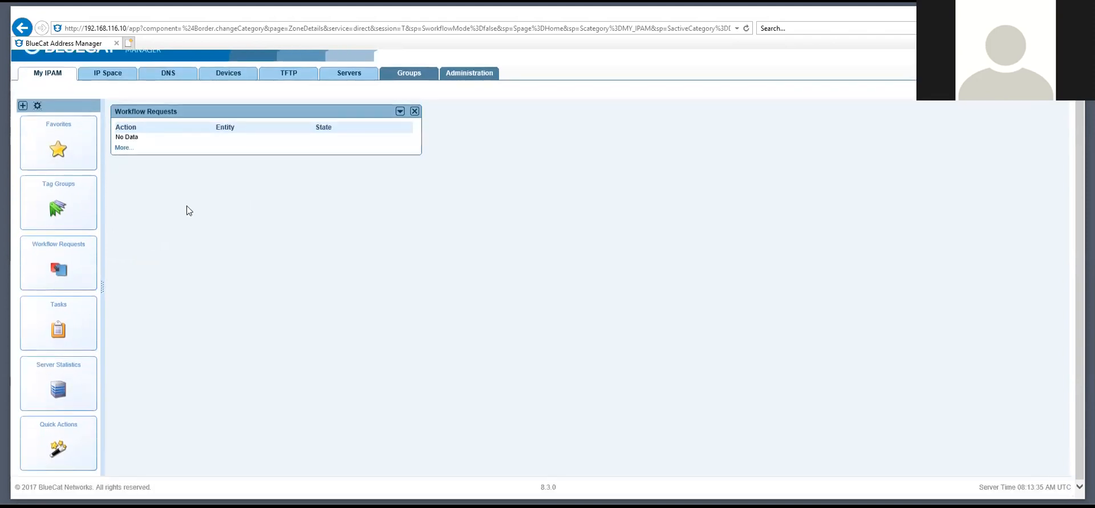
pyautogui.moveTo(61, 381); pyautogui.dragTo(338, 169)
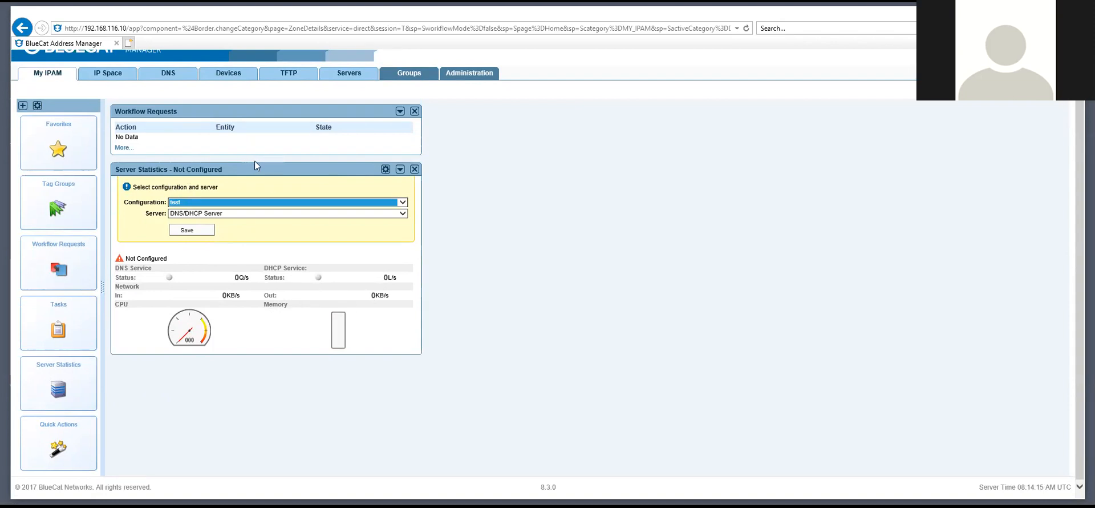
pyautogui.scroll(1, 250, 165)
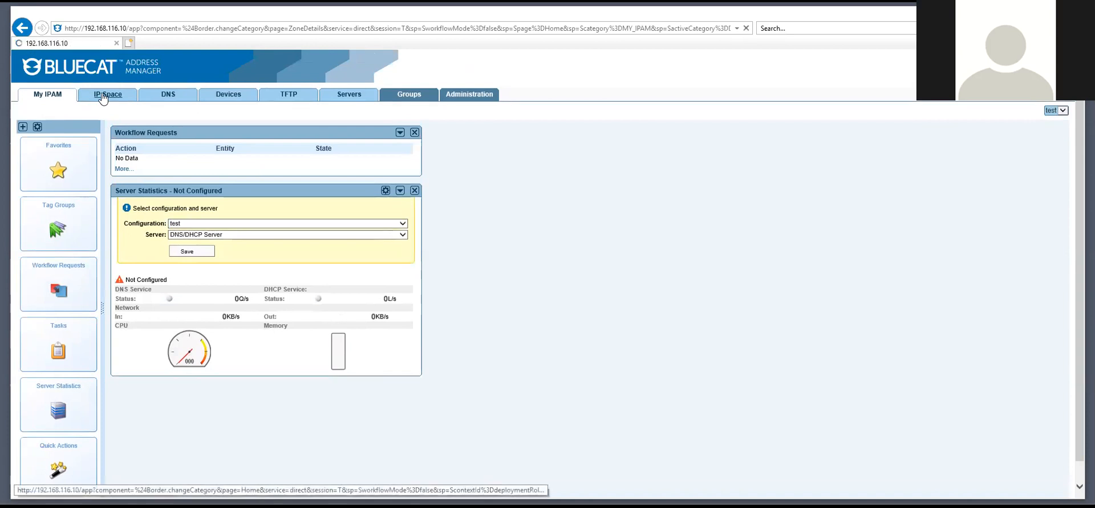
# Open the test configuration's IPv4 blocks list and start filtering it by range
pyautogui.click(103, 97)
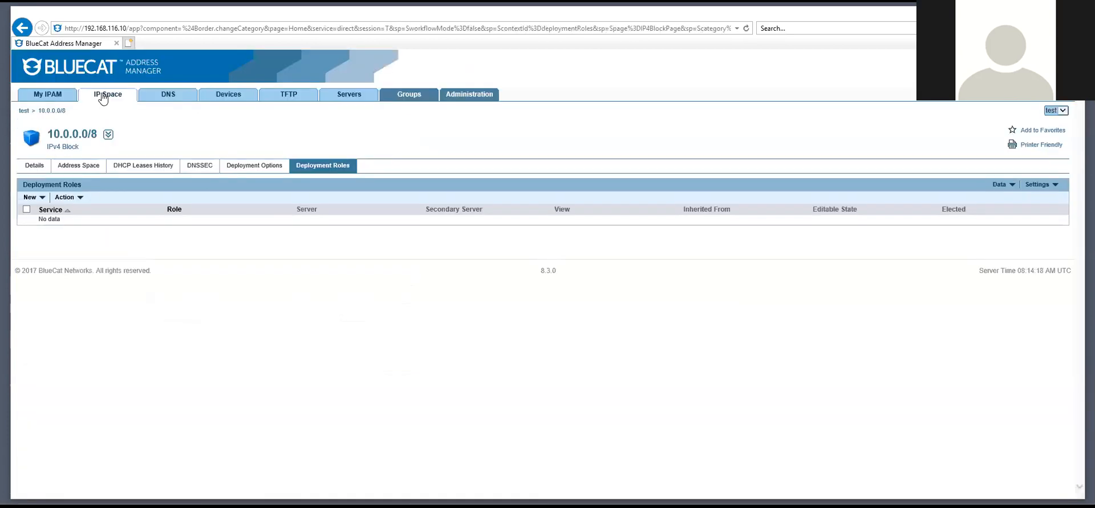
pyautogui.click(104, 97)
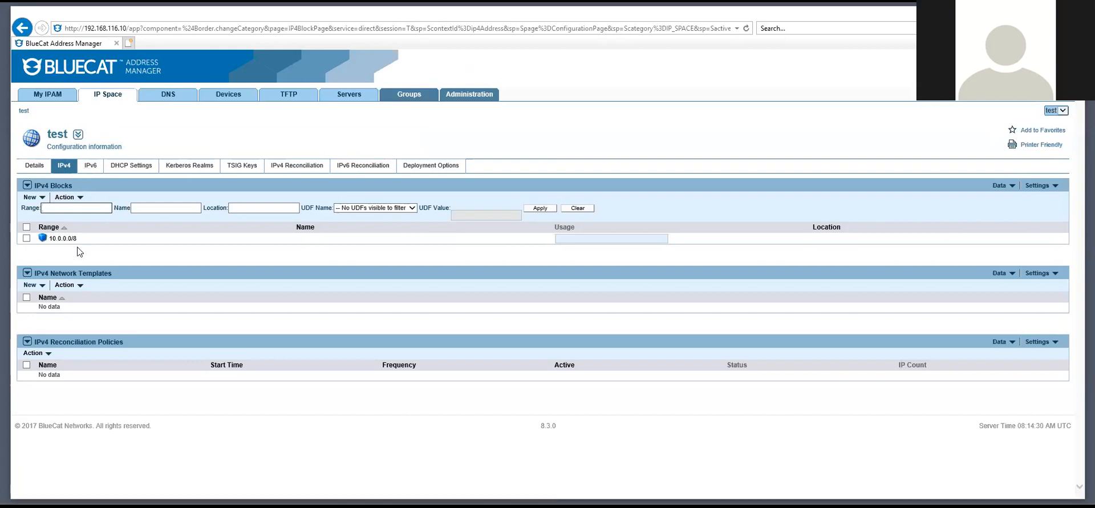
pyautogui.click(63, 206)
# Navigate to External > com > example.com and list the record types that can be added
pyautogui.click(168, 95)
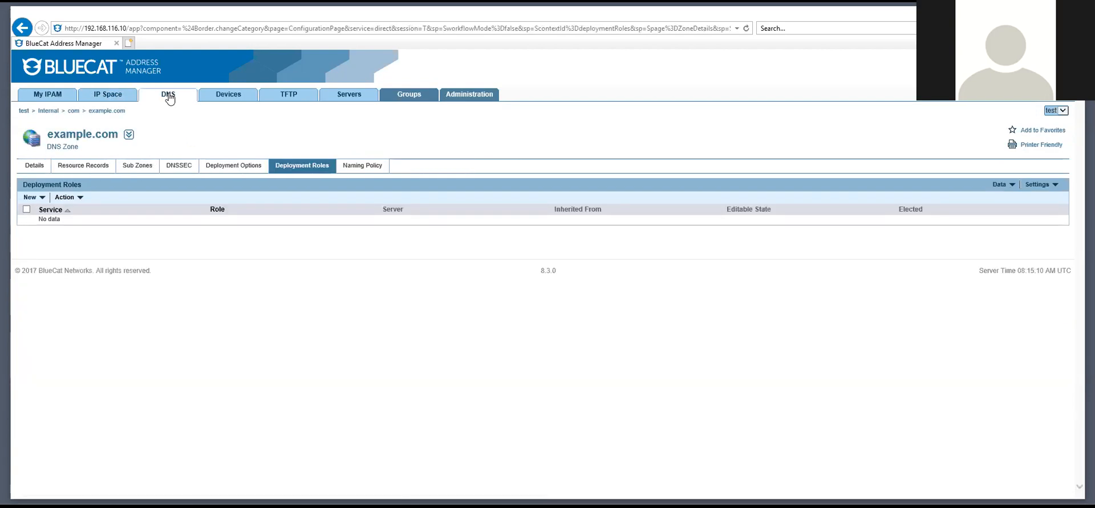
pyautogui.click(168, 96)
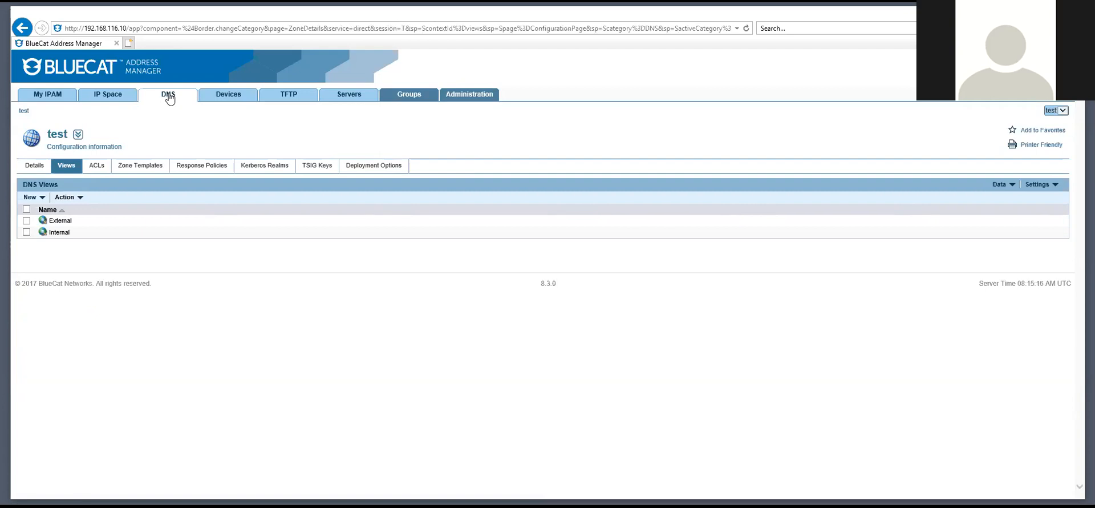
pyautogui.click(58, 221)
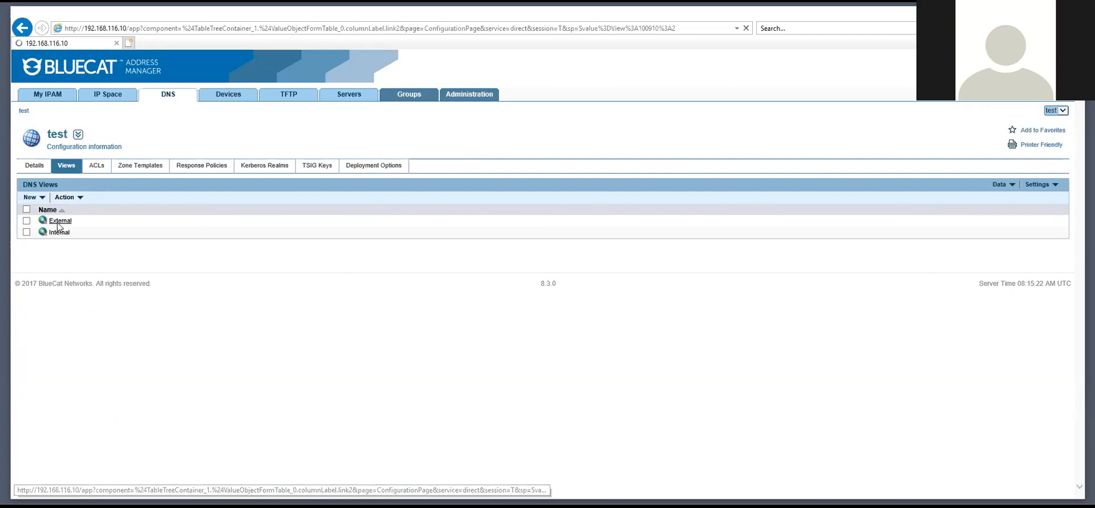
pyautogui.click(55, 239)
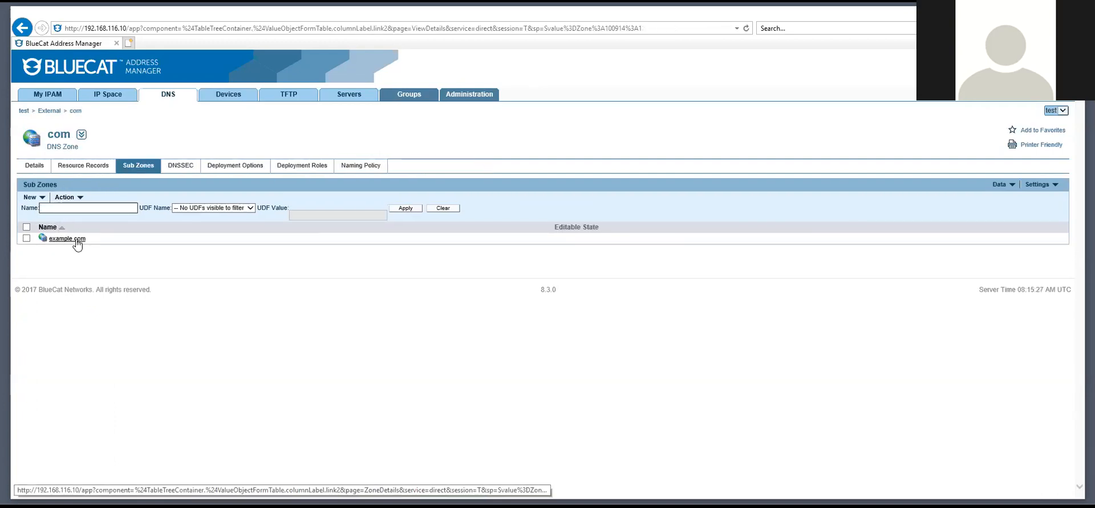
pyautogui.click(77, 242)
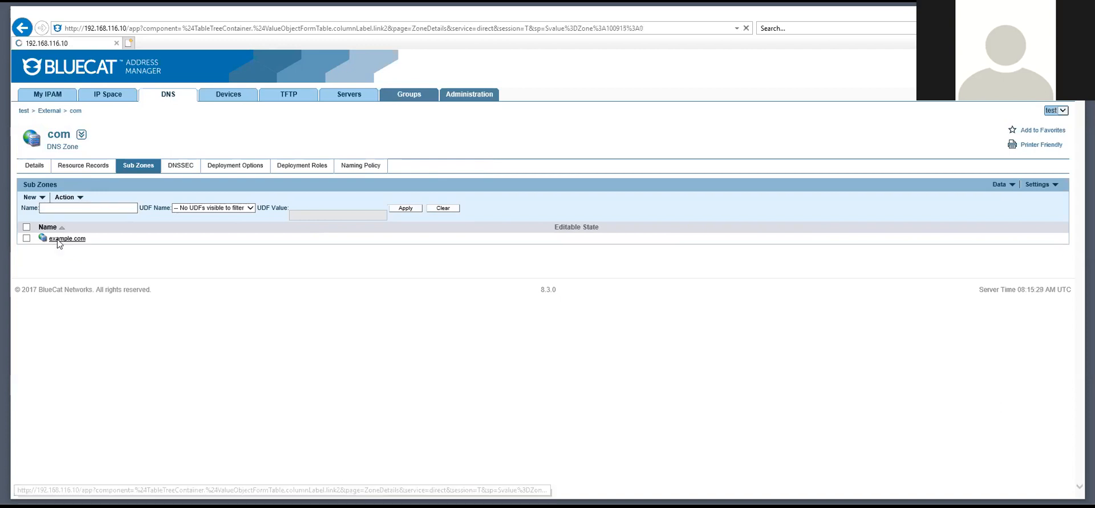
pyautogui.click(37, 198)
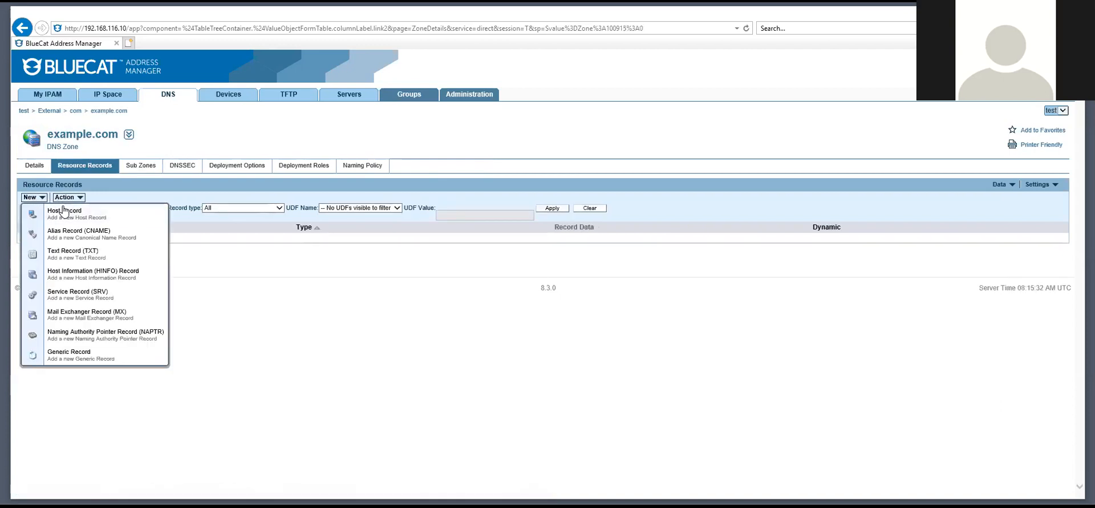
# Start a host record for example.com, cancel it, and view the zone's sub zones
pyautogui.click(64, 212)
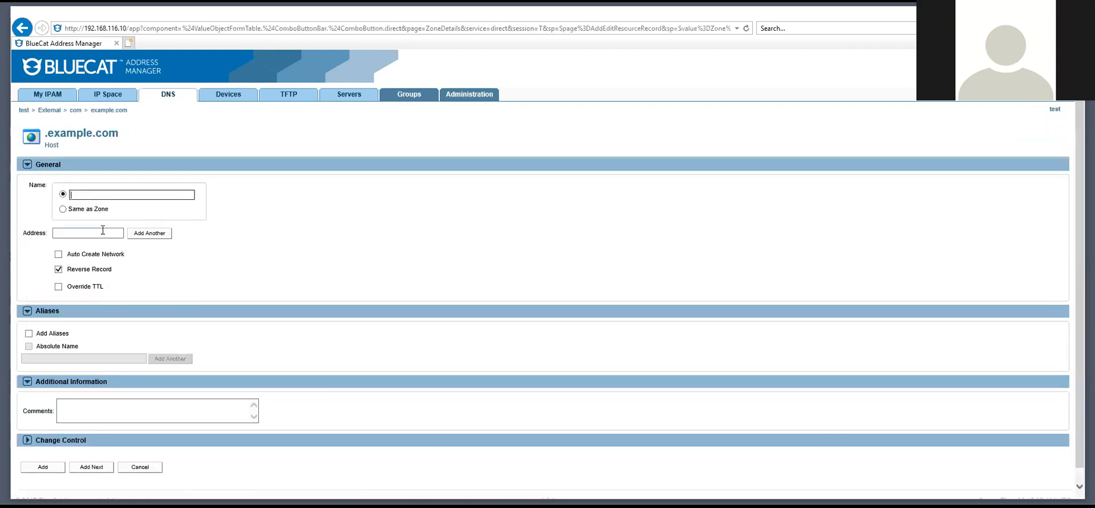
pyautogui.click(141, 470)
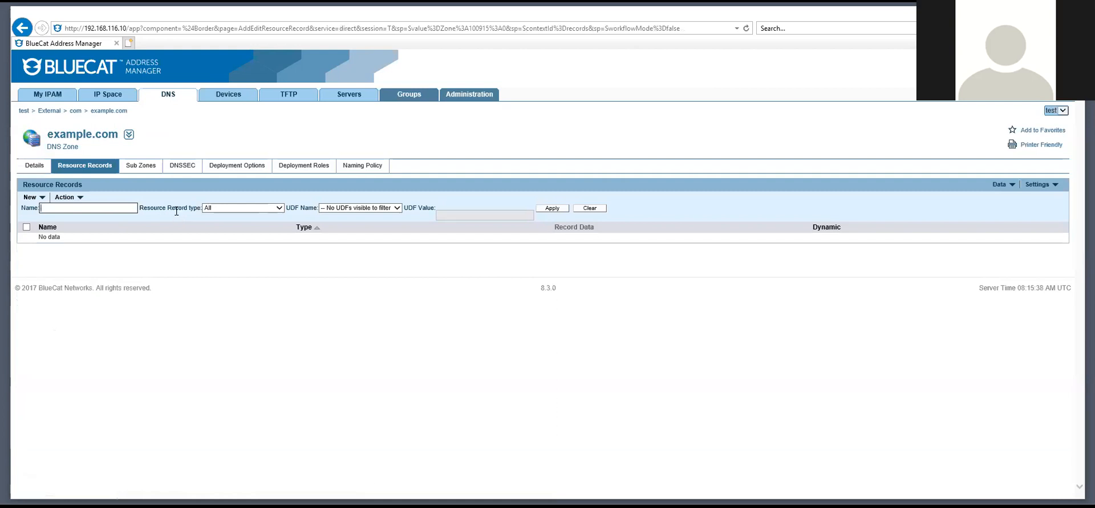
pyautogui.click(141, 166)
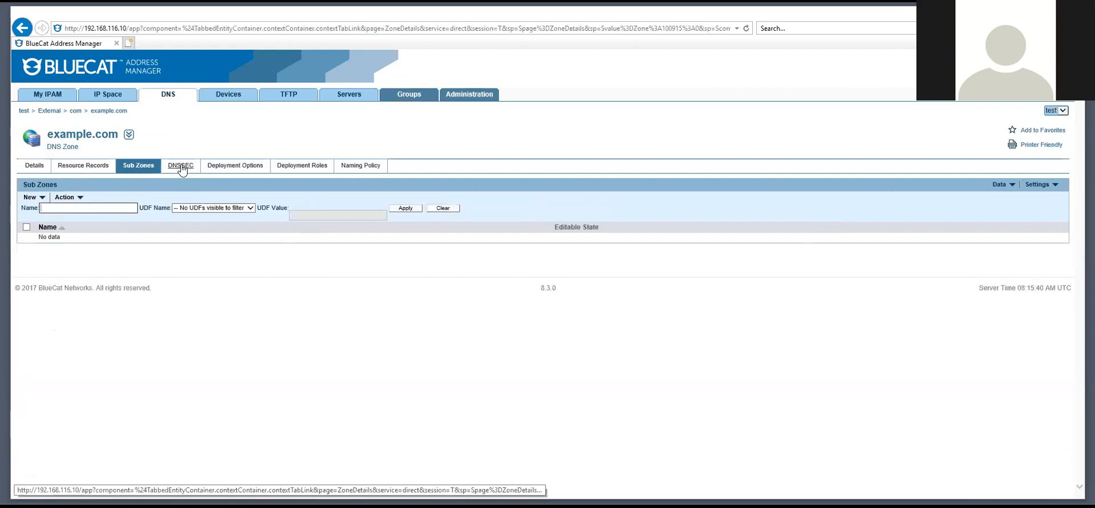
# Check example.com's deployment options, abandon a new DNS option, then view its empty deployment roles
pyautogui.click(240, 165)
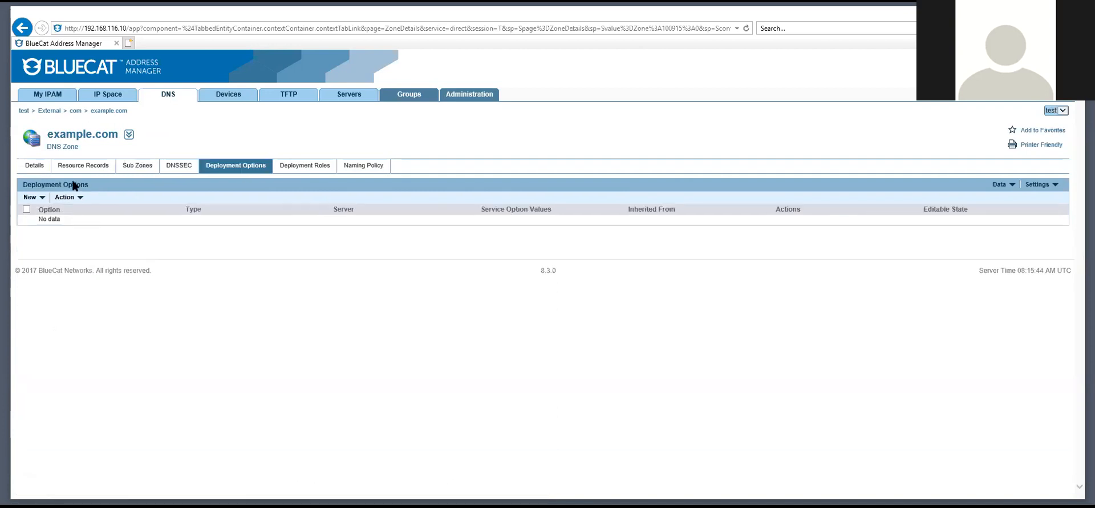
pyautogui.click(33, 197)
pyautogui.click(91, 216)
pyautogui.click(150, 184)
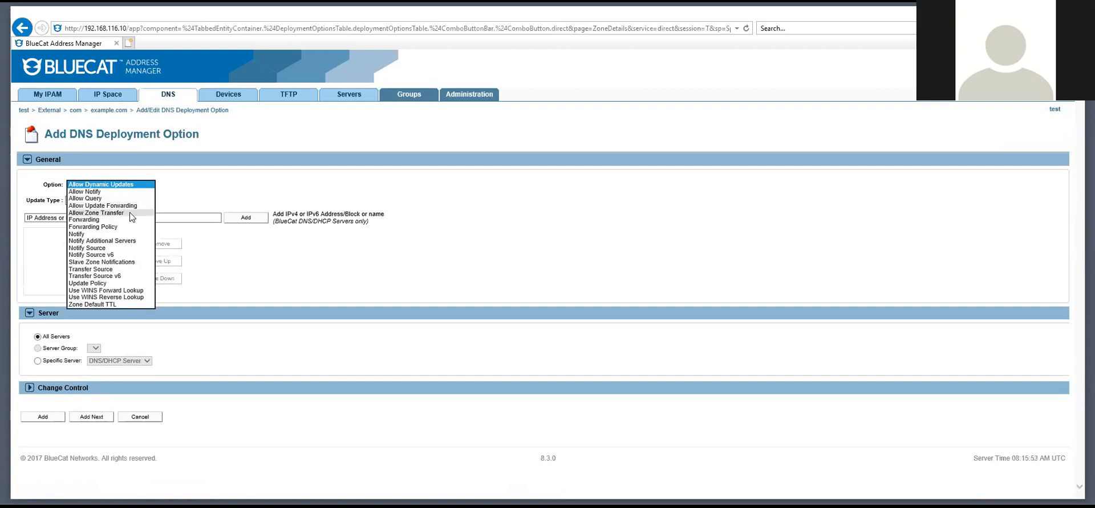
pyautogui.click(250, 332)
pyautogui.click(143, 417)
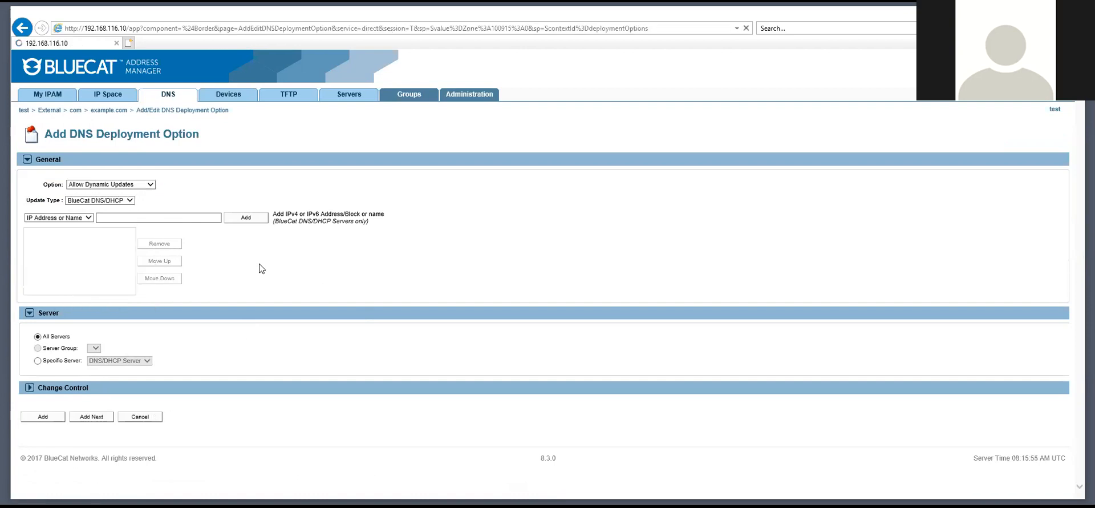
pyautogui.click(318, 166)
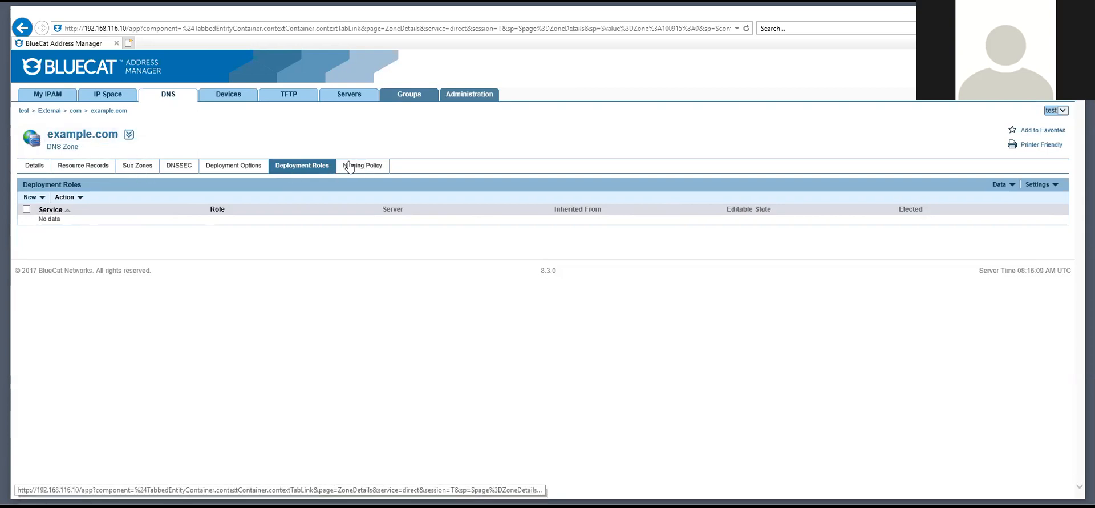
# Browse the configuration's Kerberos realms, TSIG keys, devices, MAC addresses, pools and TFTP groups
pyautogui.click(227, 98)
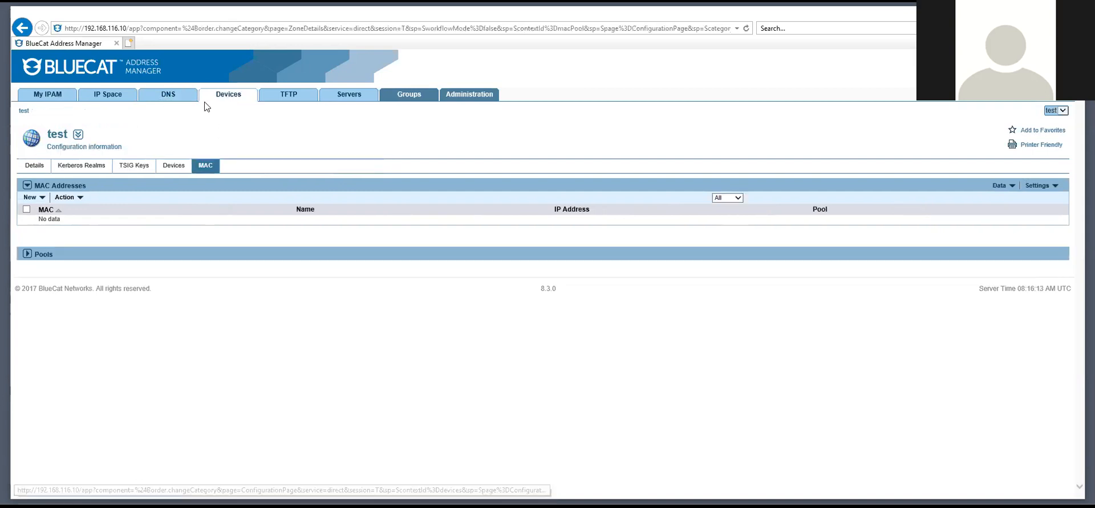
pyautogui.click(92, 169)
pyautogui.click(137, 166)
pyautogui.click(190, 165)
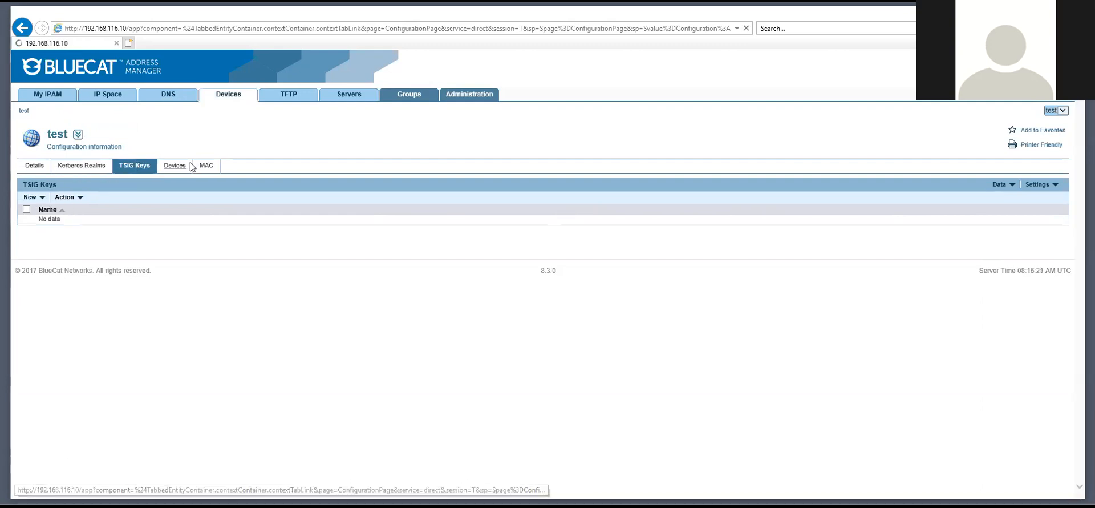
pyautogui.click(203, 163)
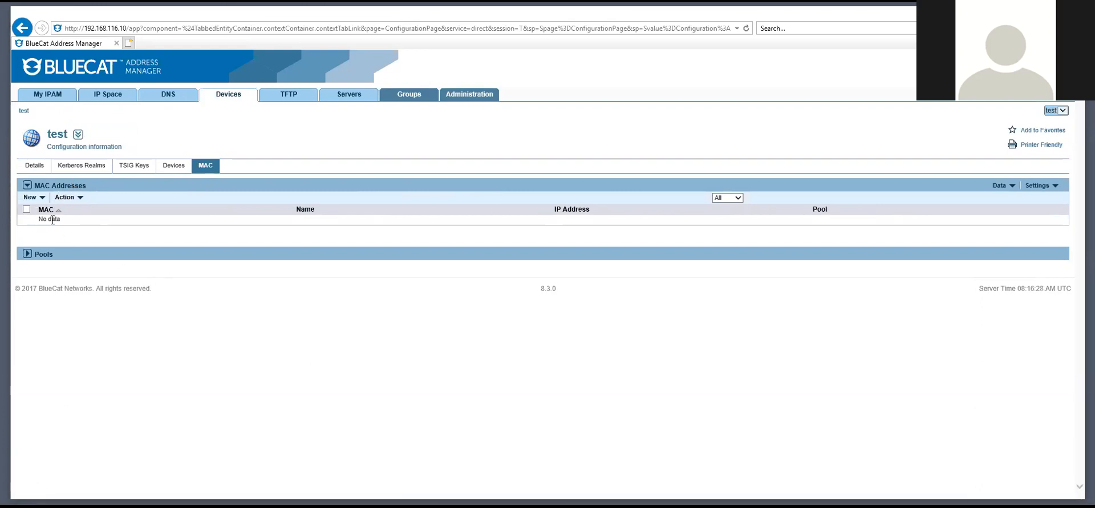
pyautogui.click(40, 254)
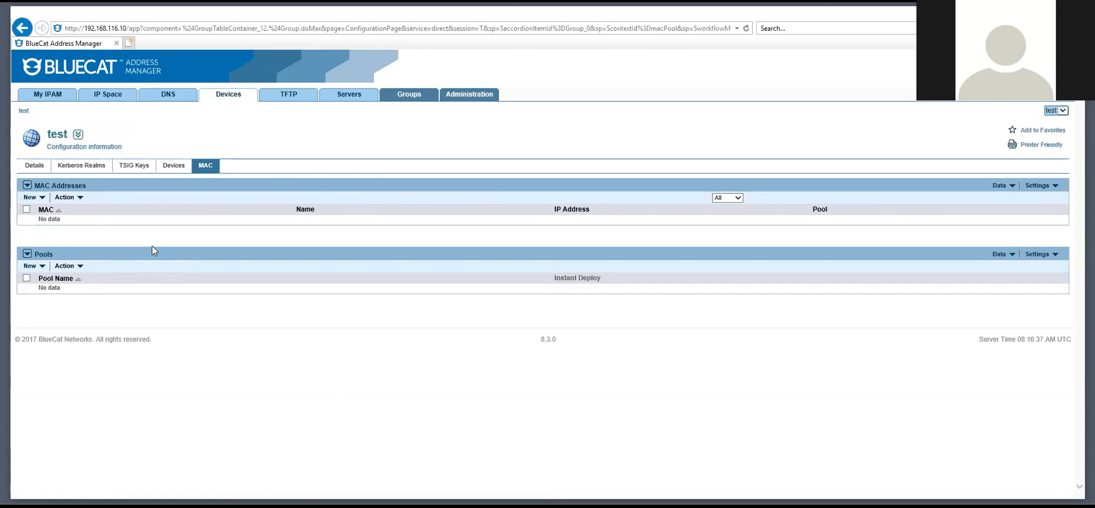
pyautogui.click(292, 97)
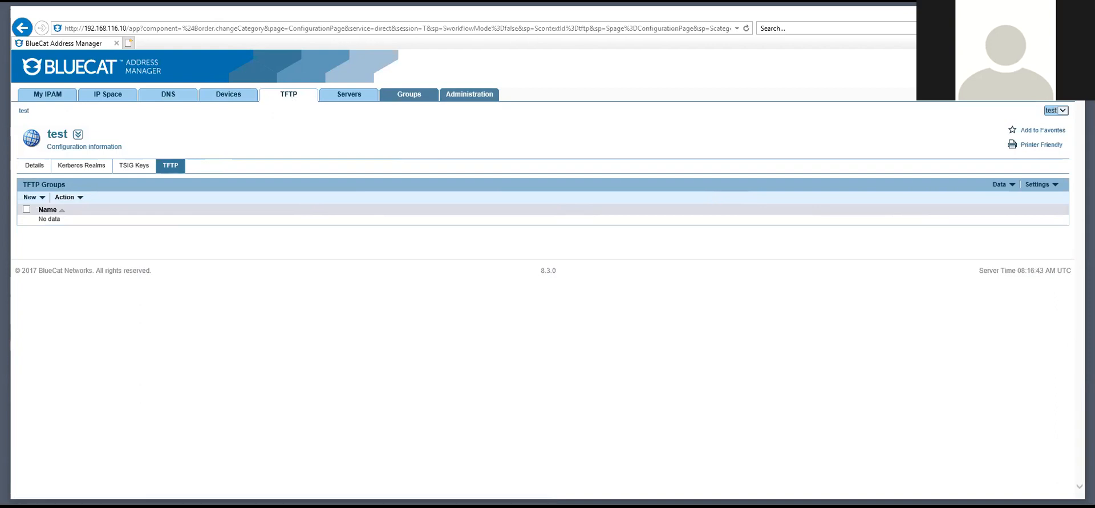
# Open and refresh the Servers list showing the DNS/DHCP Server at 192.168.116.11
pyautogui.click(353, 95)
pyautogui.click(356, 99)
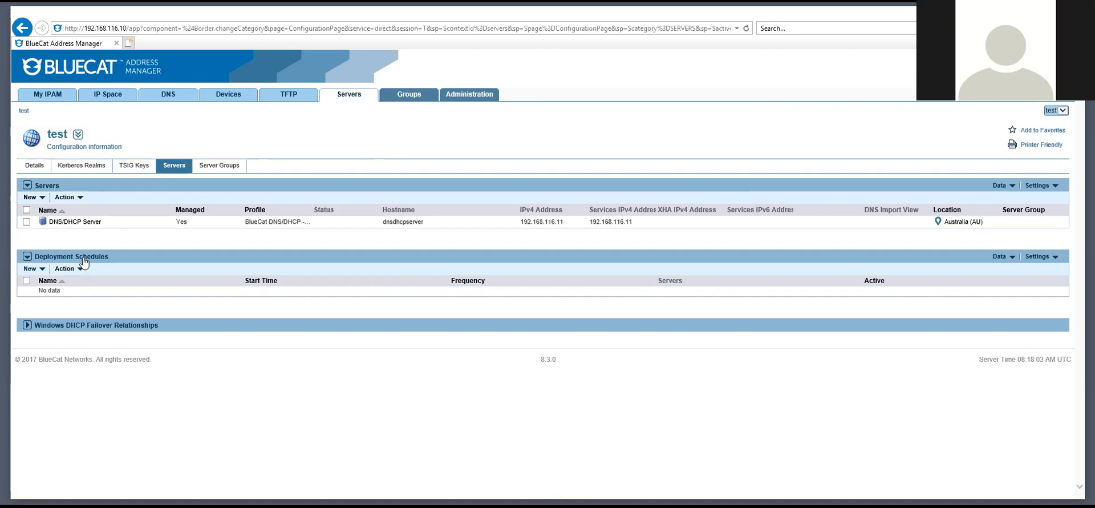
# View the Device Types and Locations groups, then go to Administration
pyautogui.click(396, 100)
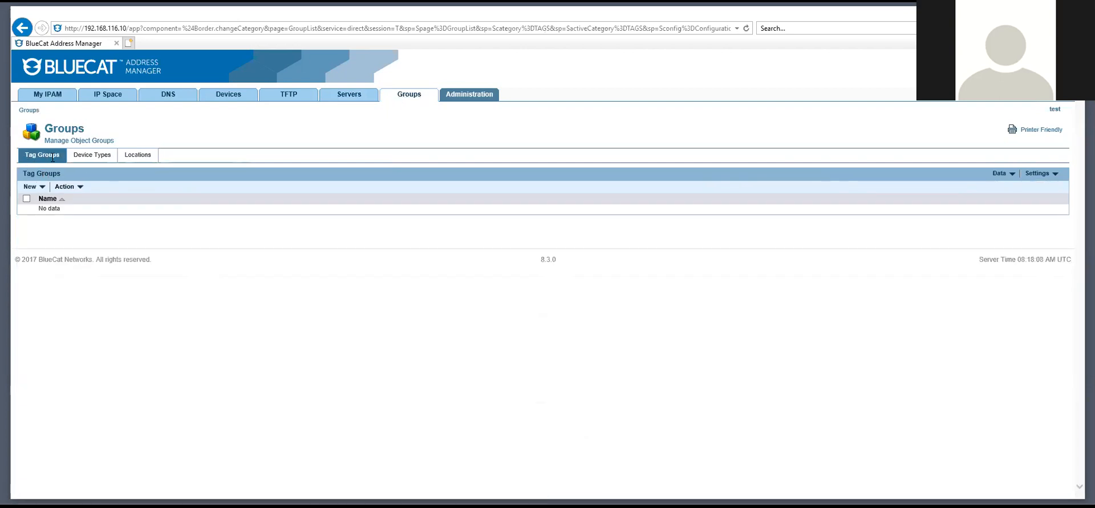
pyautogui.click(88, 162)
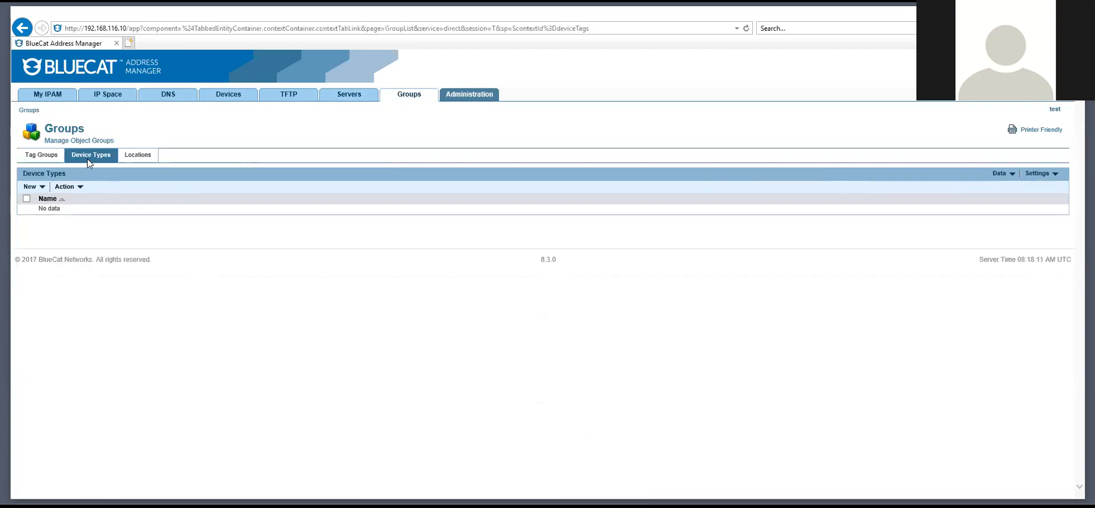
pyautogui.click(131, 159)
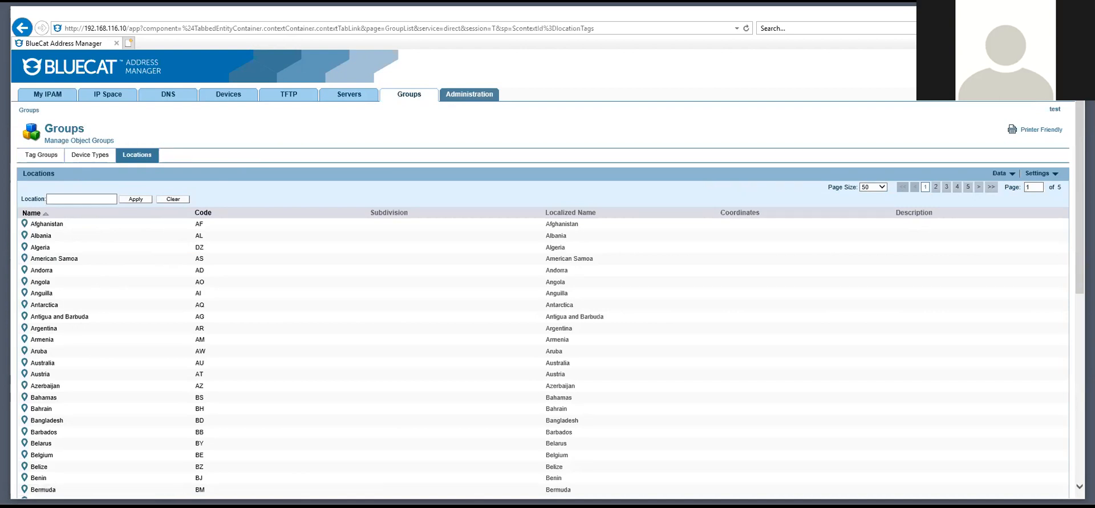
pyautogui.click(477, 97)
# Return to the main Administration actions page
pyautogui.click(476, 97)
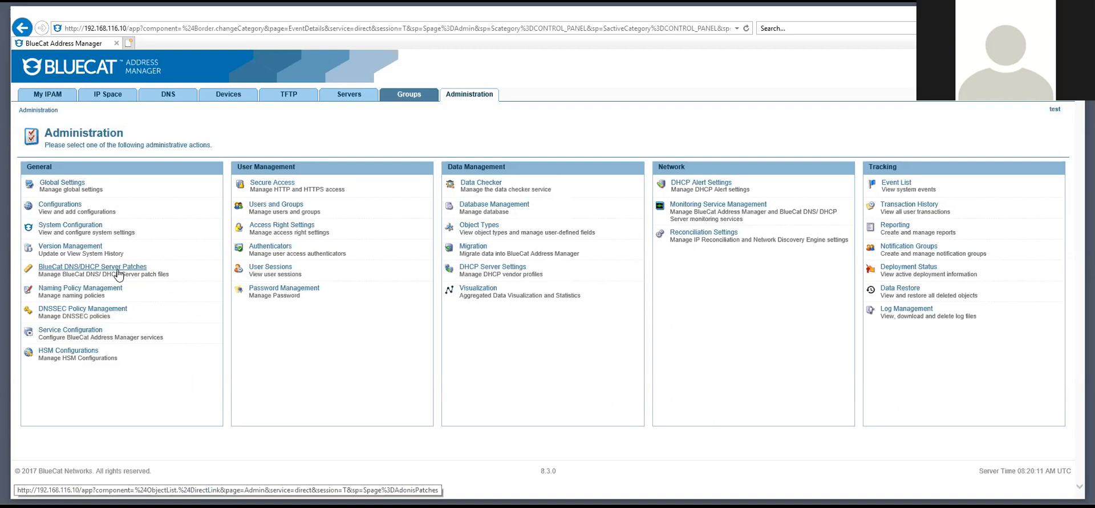
pyautogui.click(118, 271)
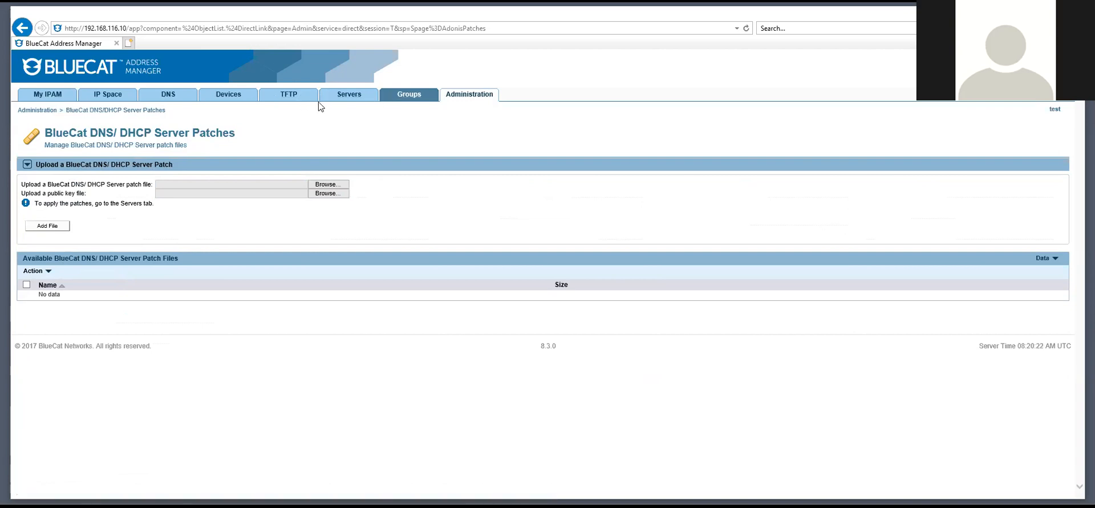
pyautogui.click(453, 98)
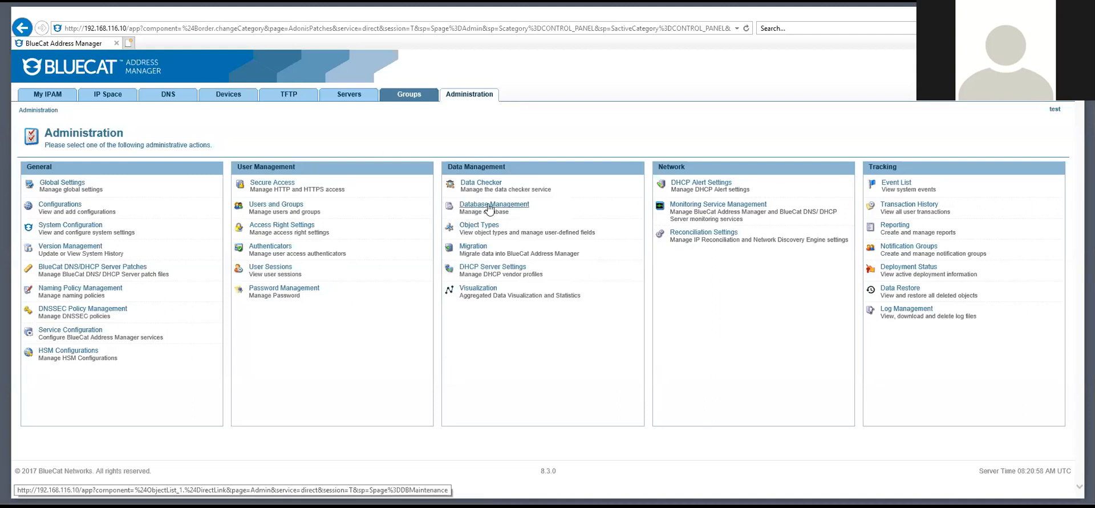
# Look at the database management options, then go back to the Administration page
pyautogui.click(523, 205)
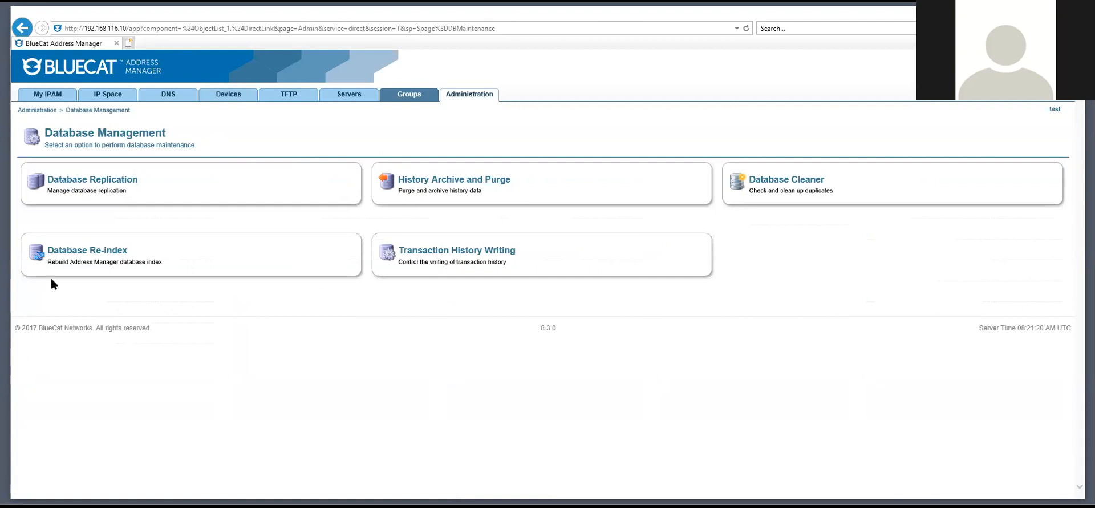
pyautogui.click(23, 28)
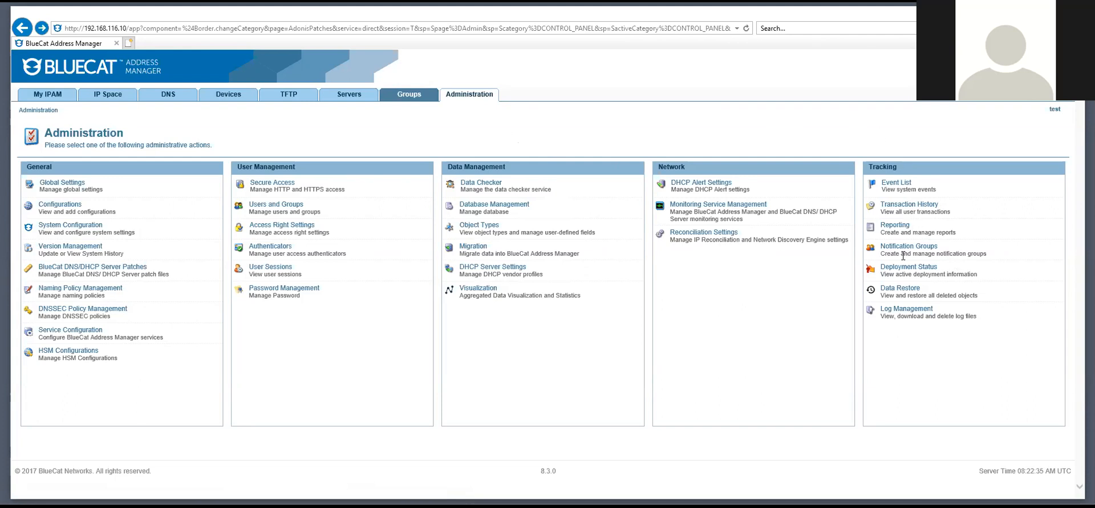
# Open Data Restore to list deleted objects, including the DNS and DHCP deployment roles
pyautogui.click(915, 294)
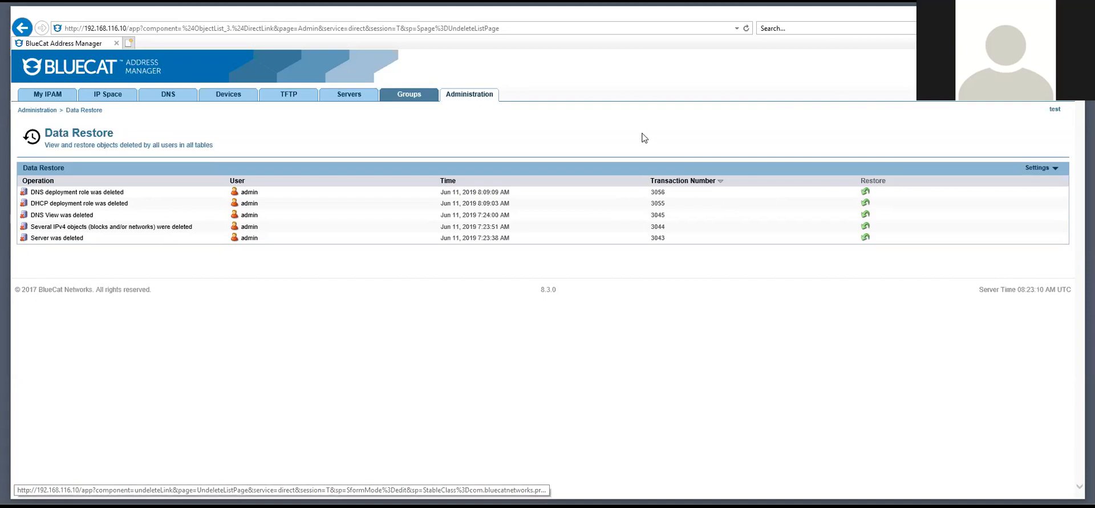
# Go back to the Administration page with its General, User Management, Data Management and Tracking actions
pyautogui.click(475, 96)
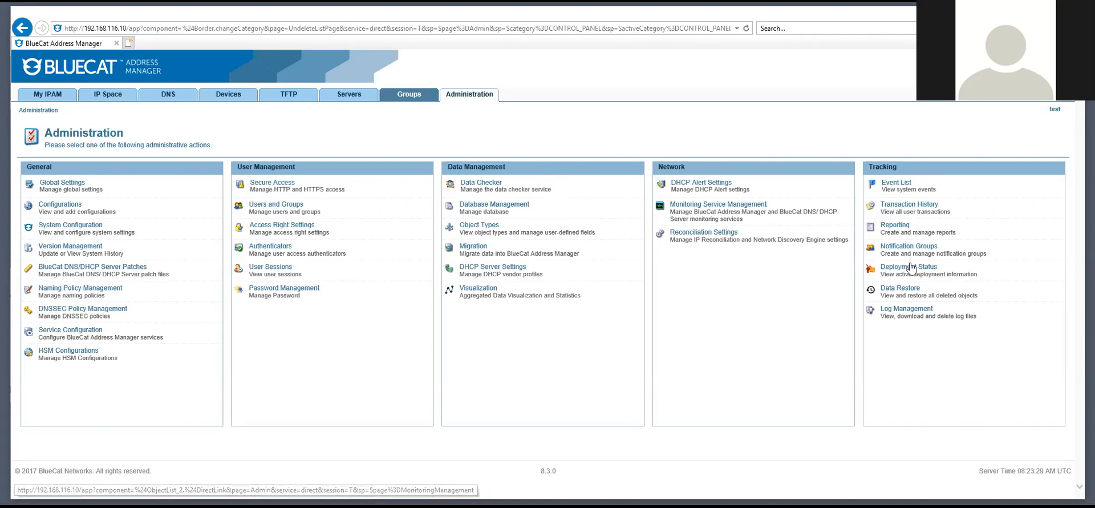
# Open Log Management and inspect the log-level options, leaving every log at Warn
pyautogui.click(922, 312)
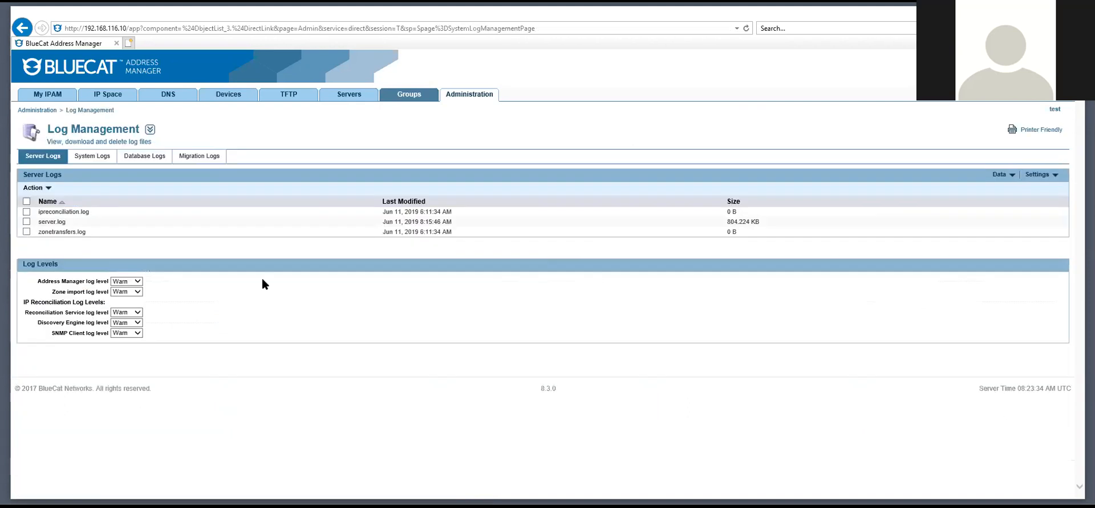
pyautogui.click(137, 291)
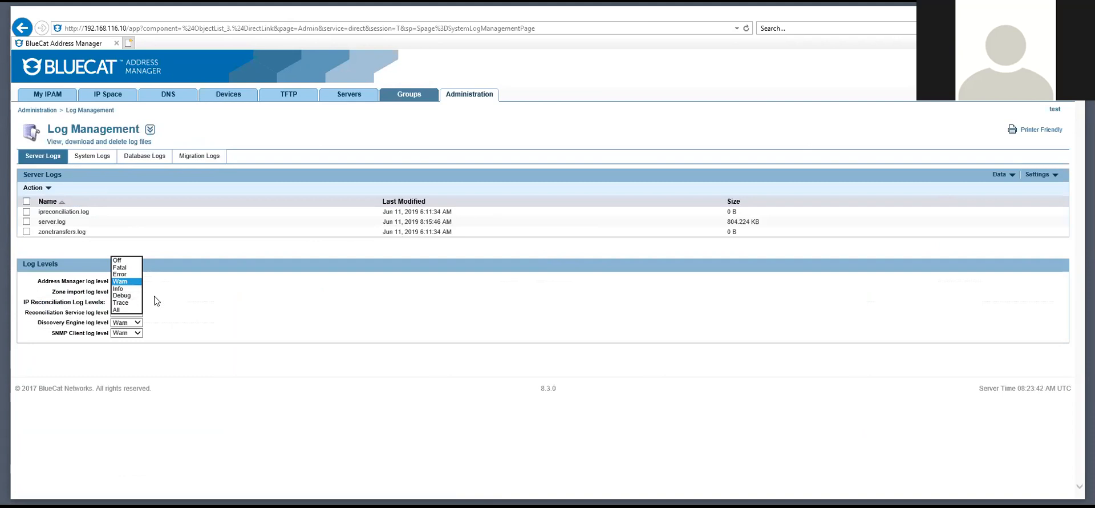
pyautogui.click(186, 285)
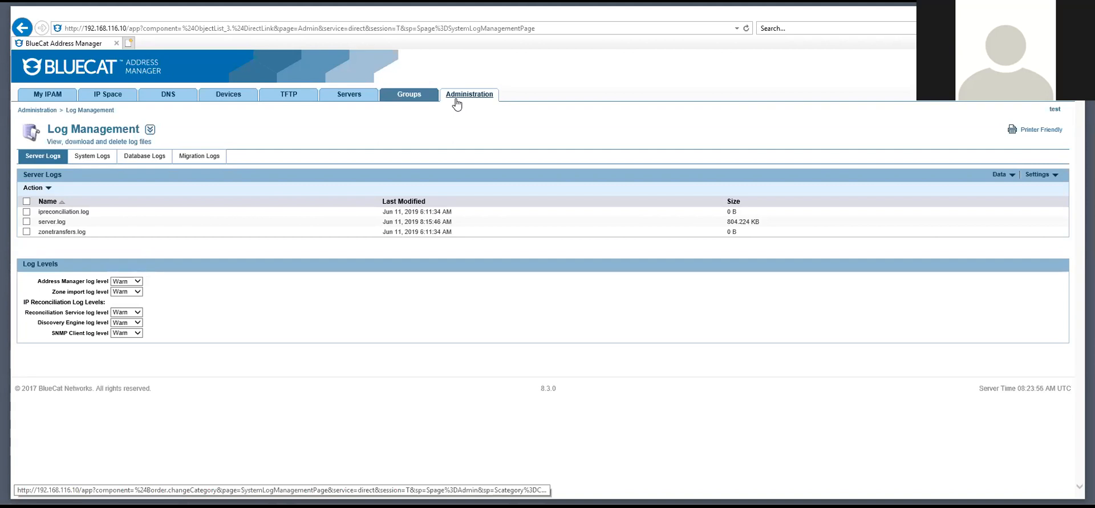
# Return BlueCat Address Manager to the main Administration overview
pyautogui.click(477, 101)
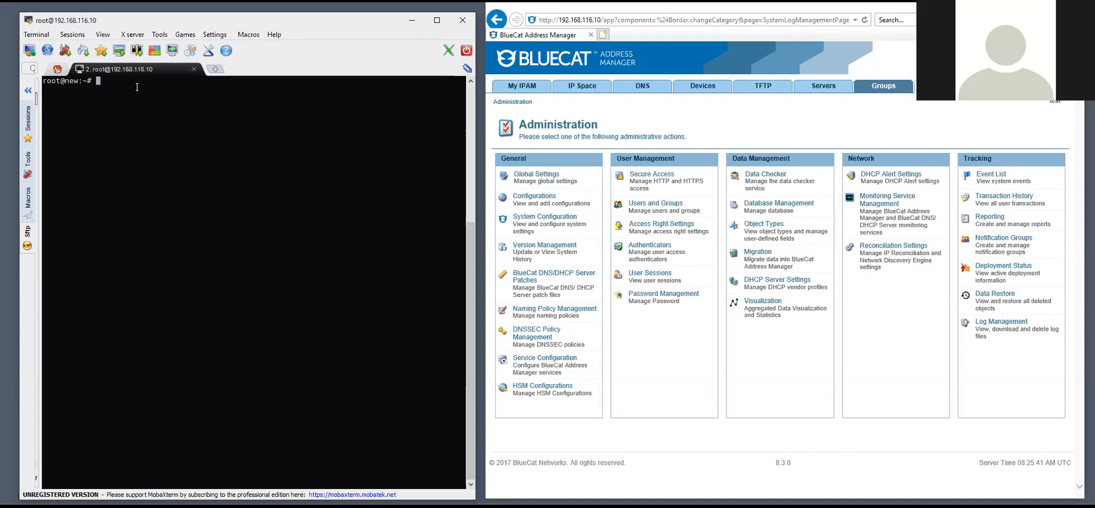
# Switch to the admin user with su admin to reach the Proteus CLI prompt
pyautogui.write('su admin')
pyautogui.press('Return')
pyautogui.moveTo(105, 106); pyautogui.dragTo(172, 108)
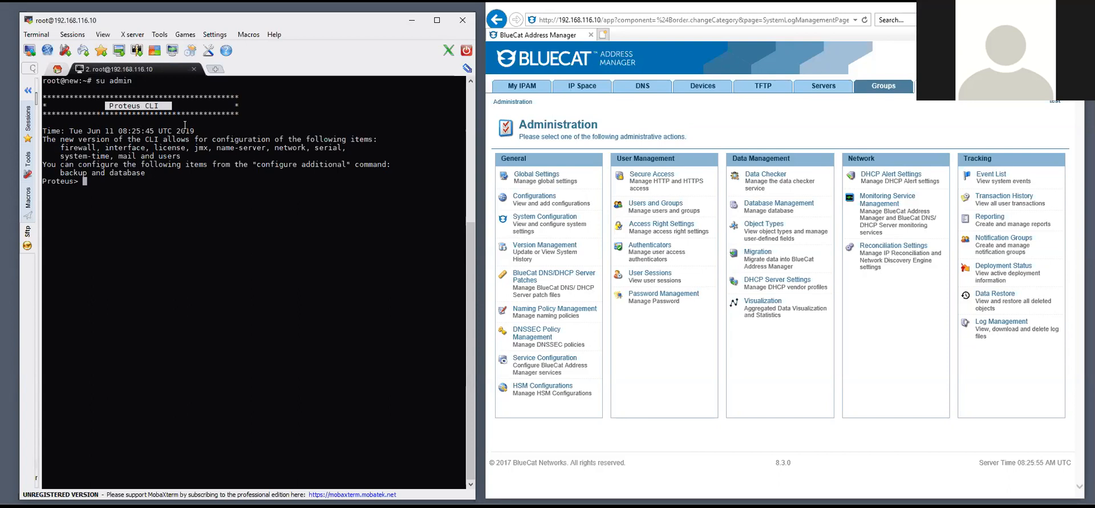
pyautogui.click(119, 107)
pyautogui.moveTo(109, 103); pyautogui.dragTo(166, 103)
pyautogui.click(146, 177)
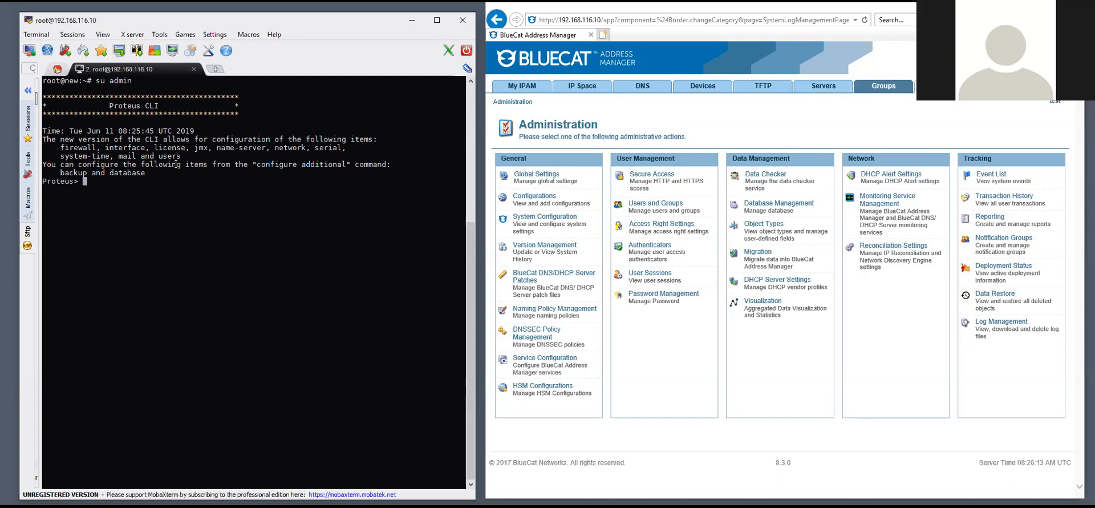
# Enter the Proteus interfaces configuration mode and list its available commands
pyautogui.write('conf')
pyautogui.press('Tab')
pyautogui.press('Tab')
pyautogui.press('Tab')
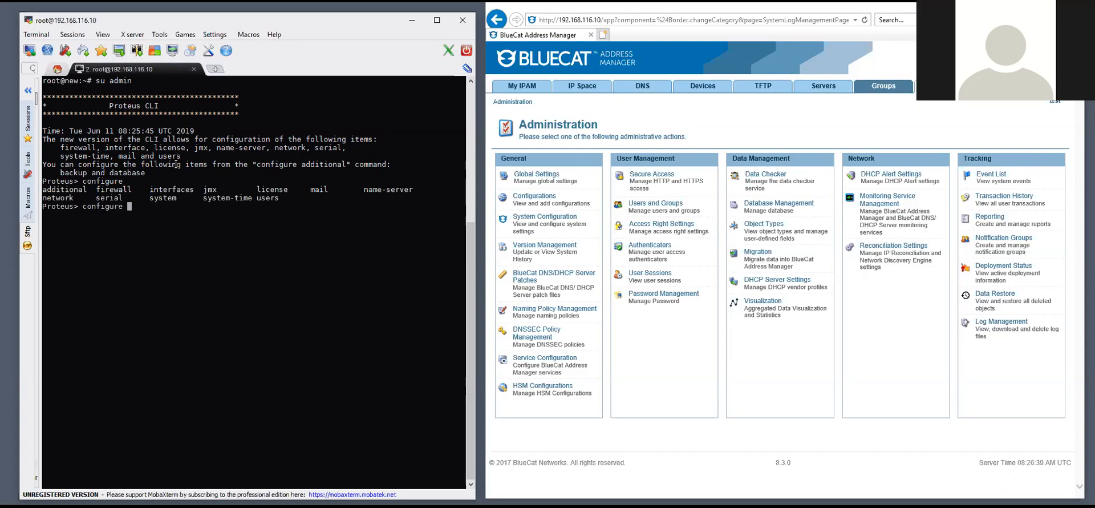
pyautogui.write('interfaces')
pyautogui.press('Return')
pyautogui.press('Tab')
# Edit eth0 and show its settings: 192.168.116.10/24 primary, Active on
pyautogui.write('modify eth0')
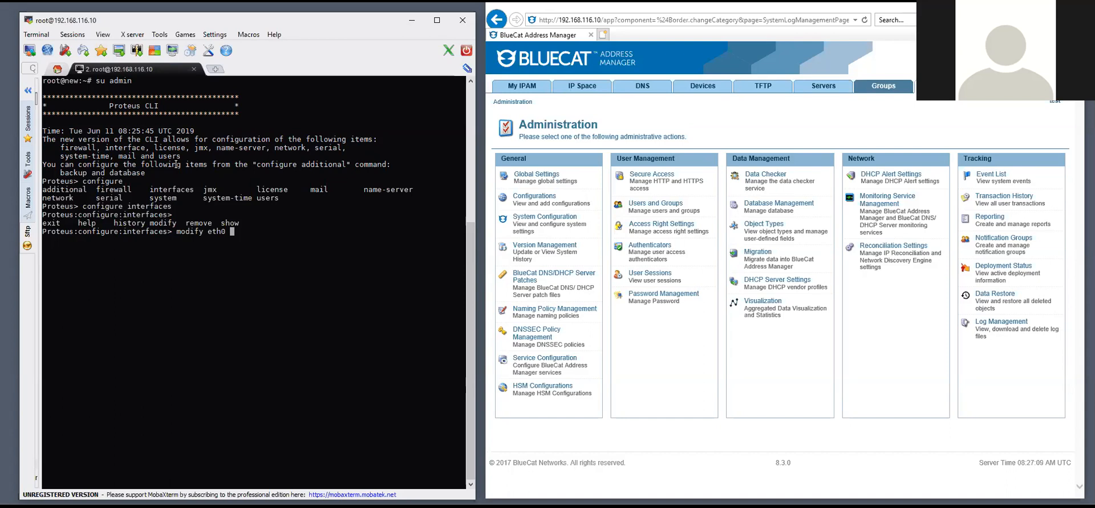
pyautogui.press('Return')
pyautogui.press('Tab')
pyautogui.press('Tab')
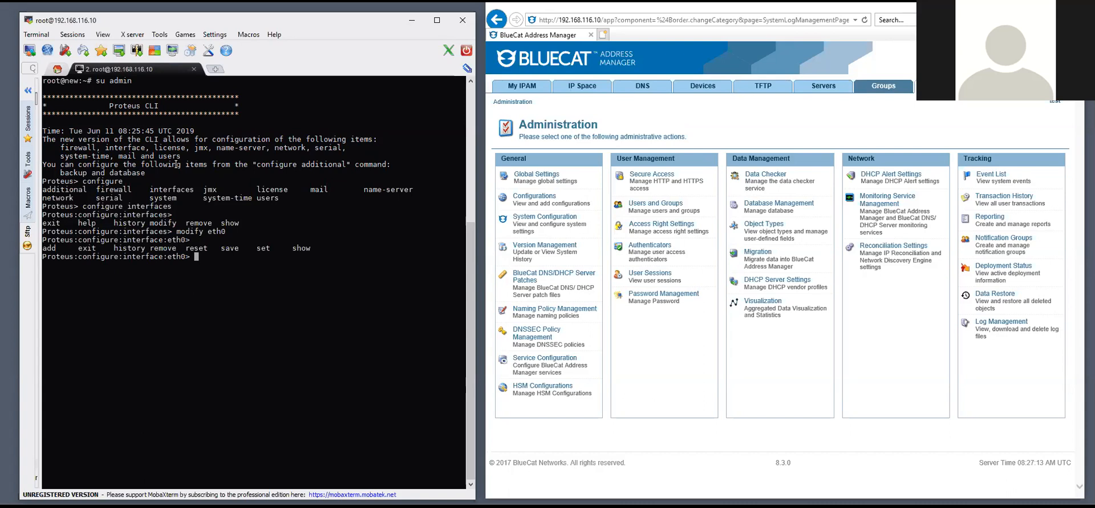
pyautogui.write('set')
pyautogui.press('BackSpace')
pyautogui.press('BackSpace')
pyautogui.press('BackSpace')
pyautogui.write('show')
pyautogui.press('Return')
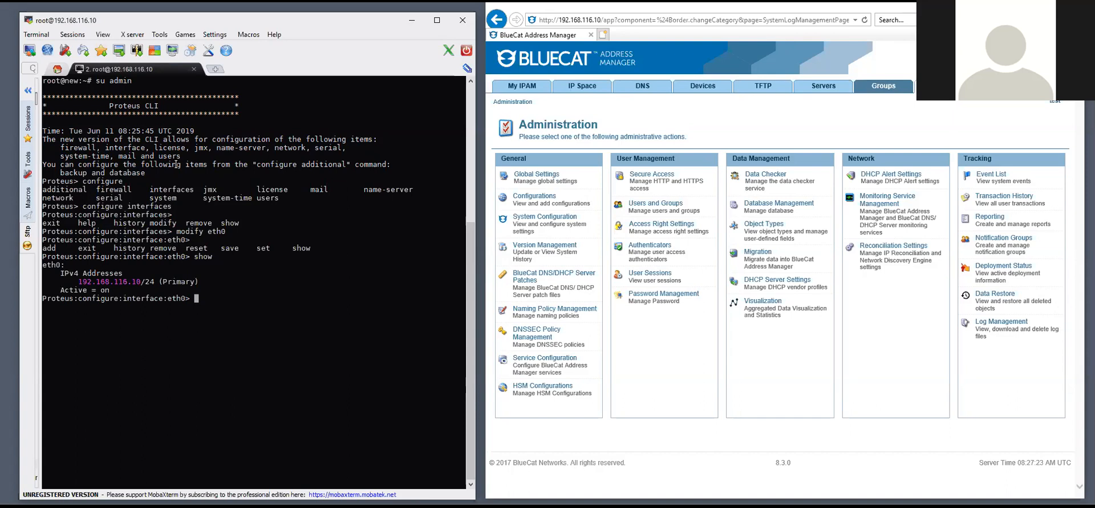
# Set eth0's address to 192.168.116.10/24, which is reported as already existing
pyautogui.press('Tab')
pyautogui.write('set')
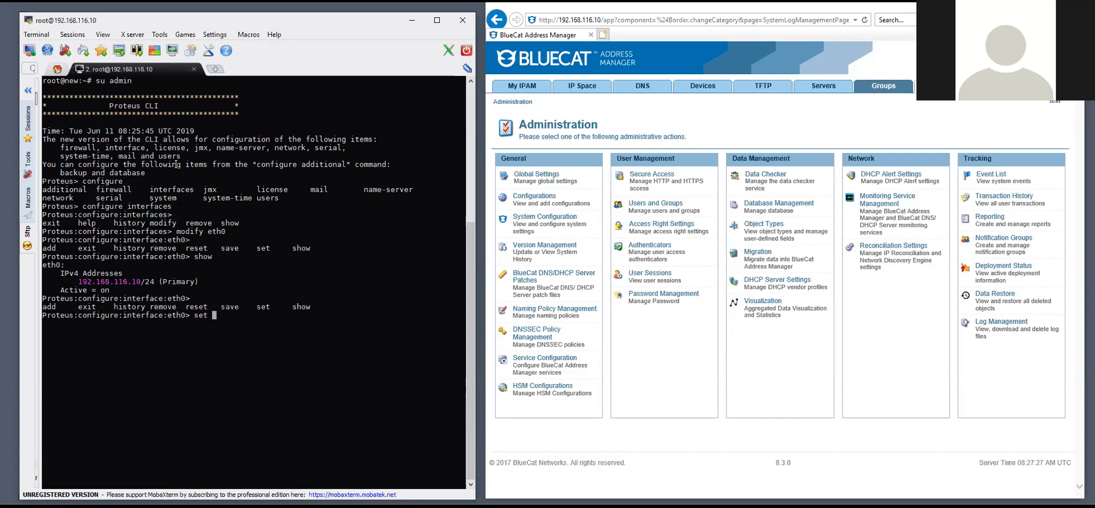
pyautogui.press('Tab')
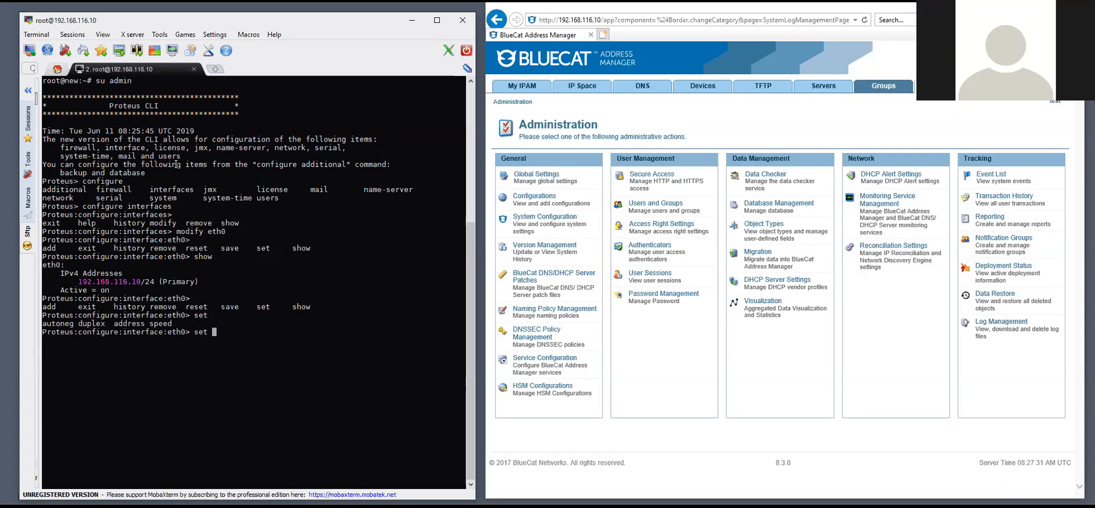
pyautogui.write('address 192.168.116.10')
pyautogui.press('Return')
pyautogui.press('Up')
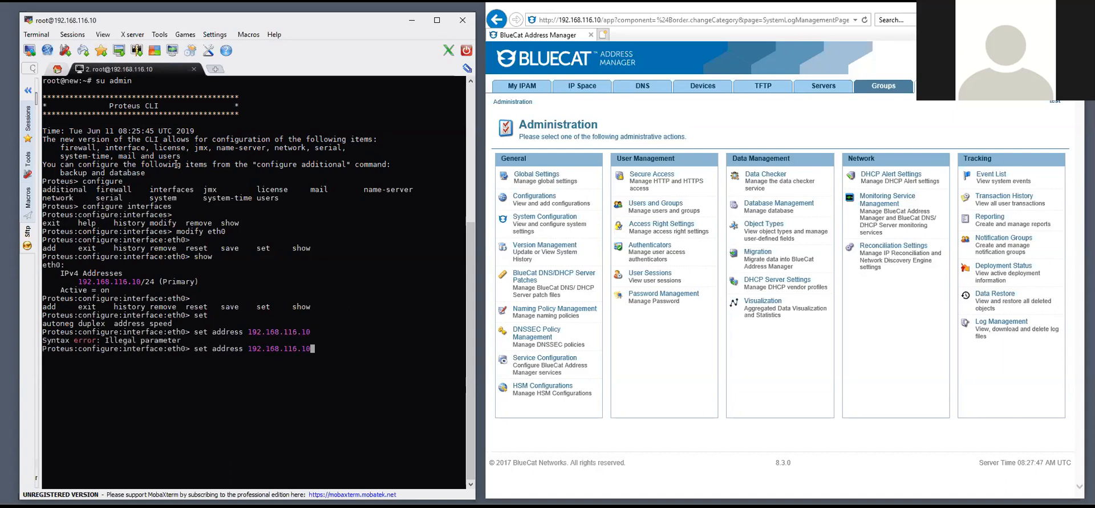
pyautogui.write('/24')
pyautogui.press('Return')
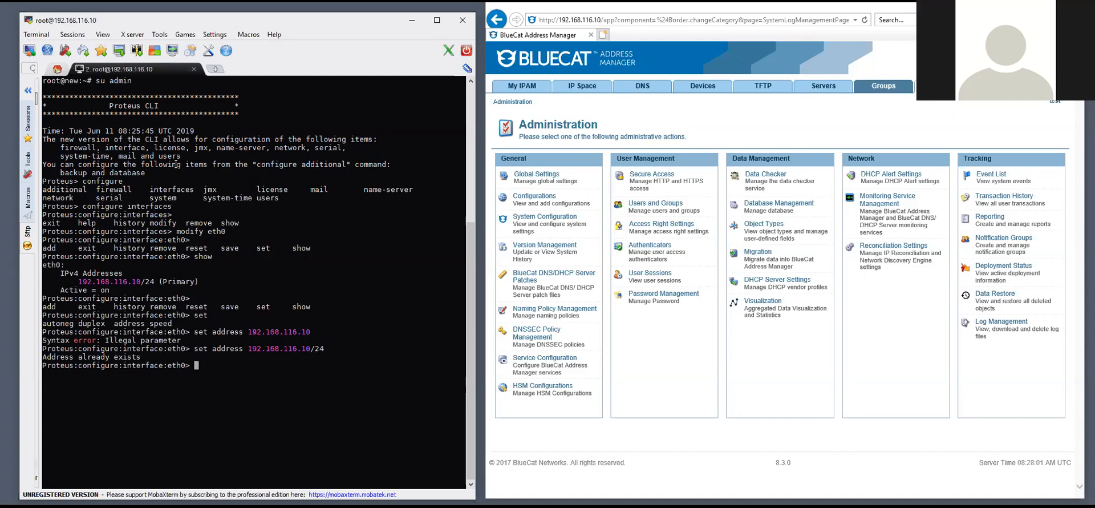
# Save the eth0 settings and exit back to the top-level Proteus prompt
pyautogui.write('save')
pyautogui.press('Return')
pyautogui.write('xit')
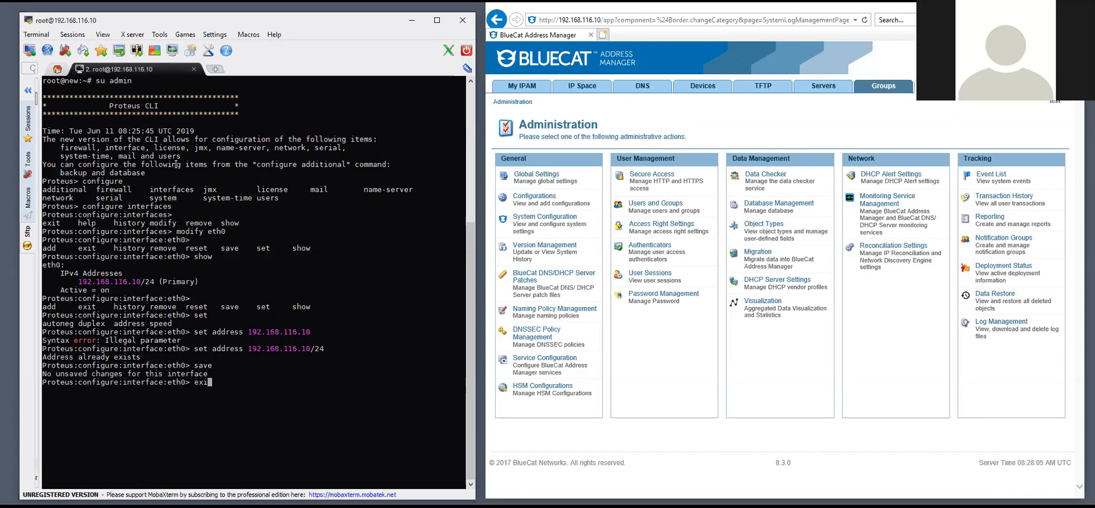
pyautogui.press('Return')
pyautogui.write('exit')
pyautogui.press('Return')
pyautogui.write('configure')
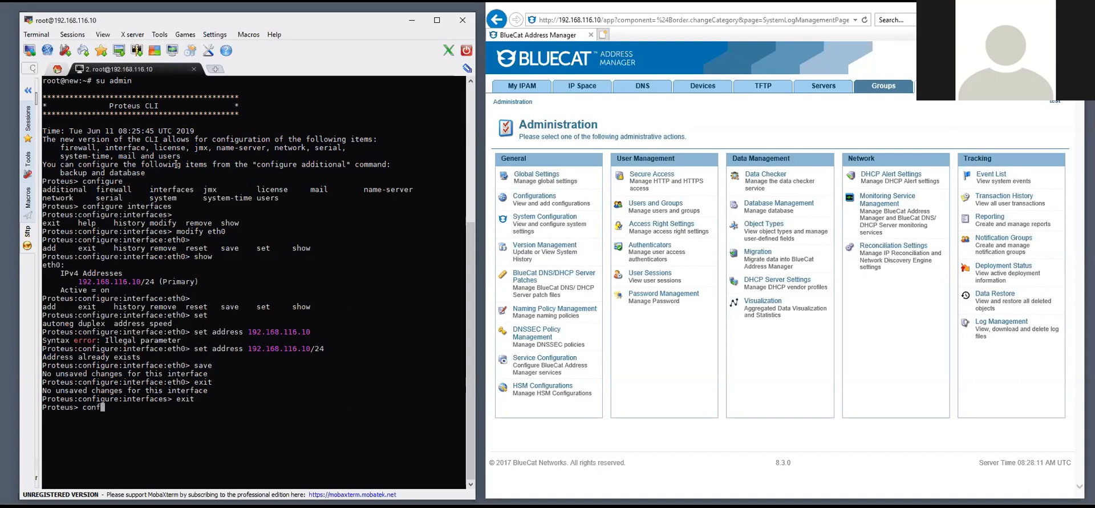
pyautogui.press('Tab')
pyautogui.press('Tab')
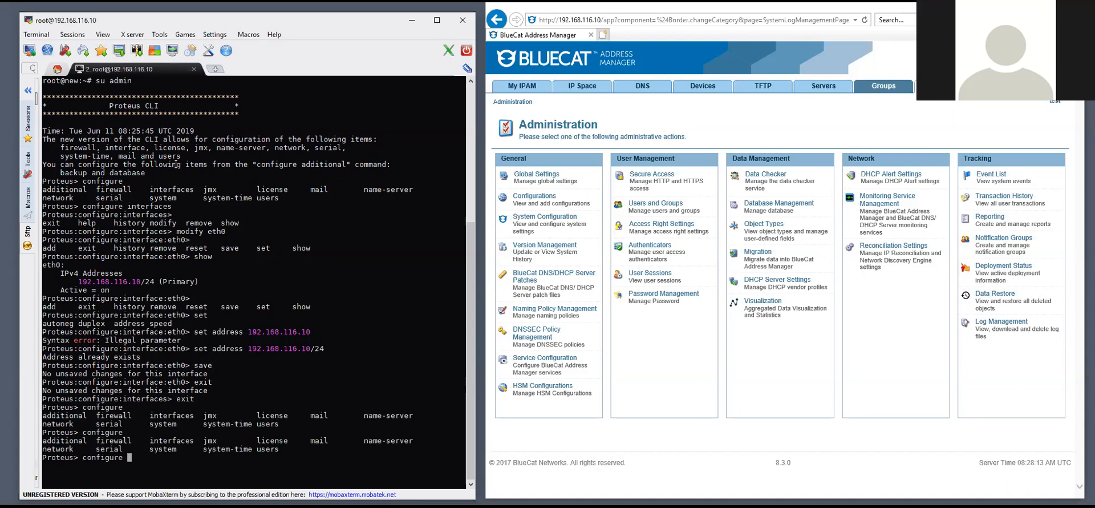
# Set the default gateway to 192.168.116.1 in network configuration and confirm it
pyautogui.write('network')
pyautogui.press('Return')
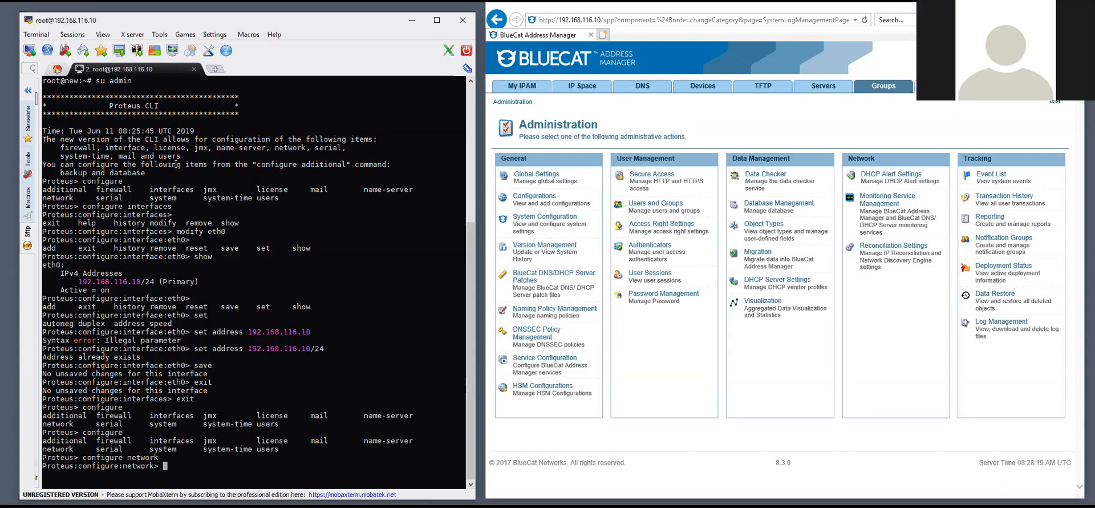
pyautogui.press('Tab')
pyautogui.press('Tab')
pyautogui.write('set default-gateway ')
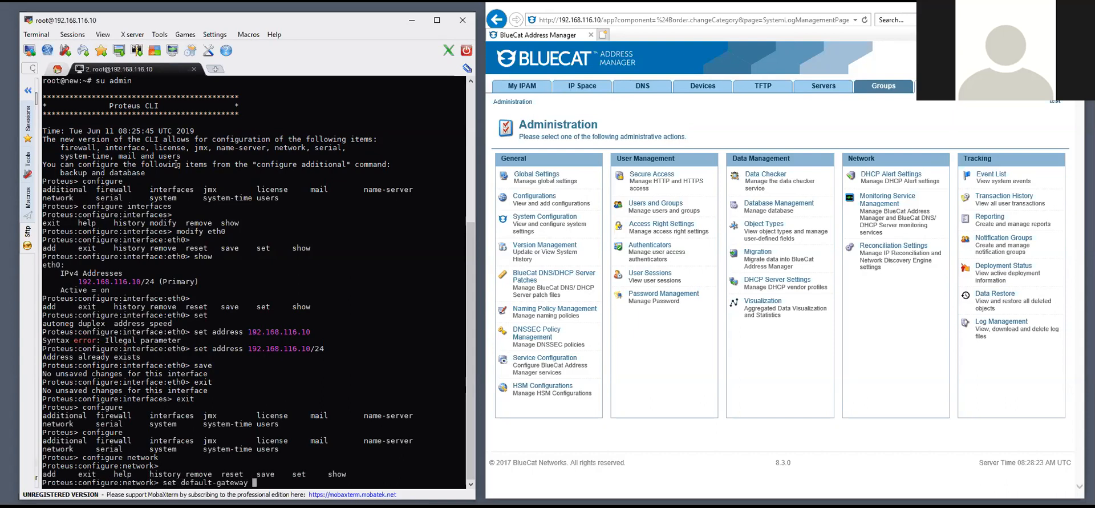
pyautogui.write('192.168.116.1')
pyautogui.press('Return')
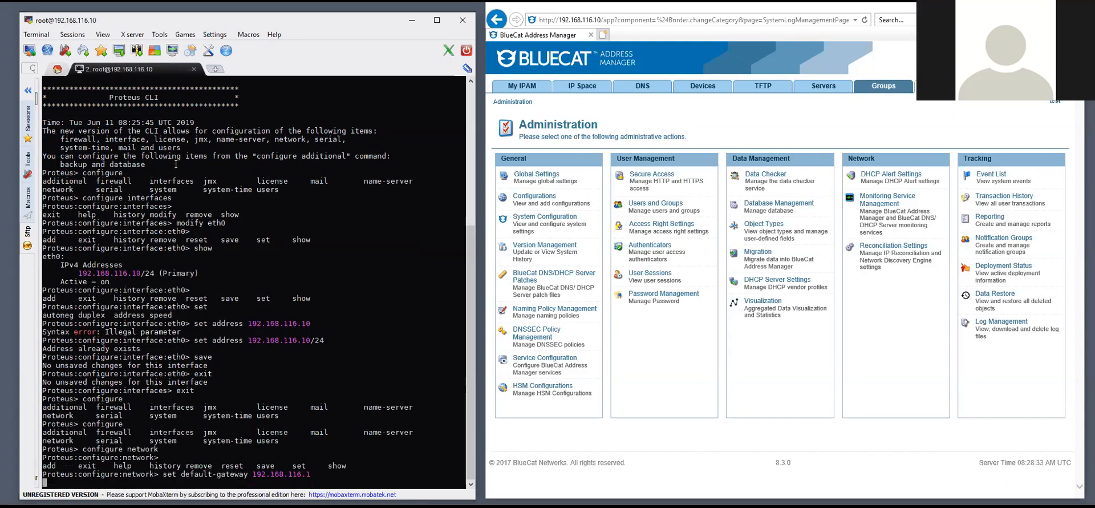
pyautogui.write('show')
pyautogui.press('Return')
# Save the network settings and return to the top-level Proteus prompt
pyautogui.write('save')
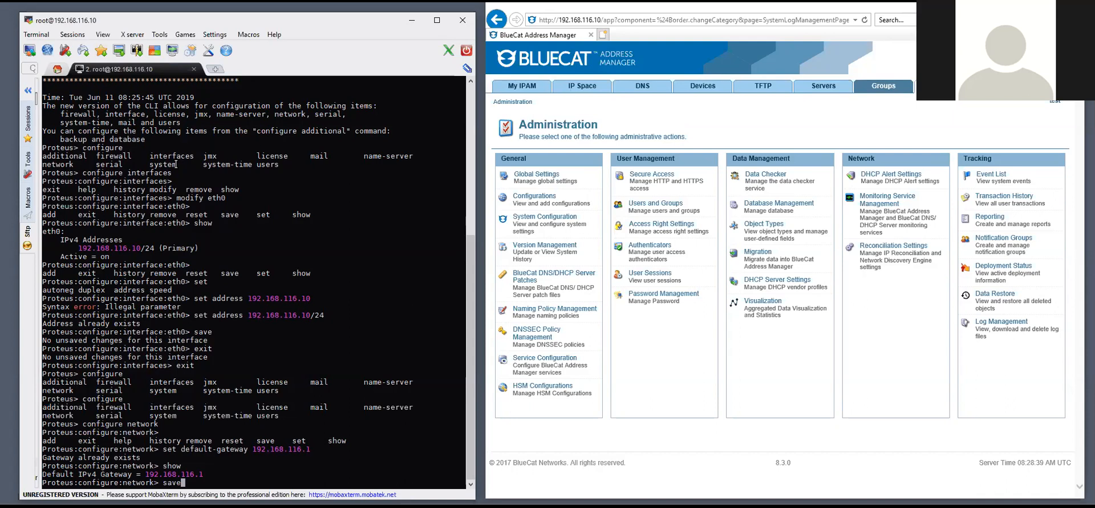
pyautogui.press('Return')
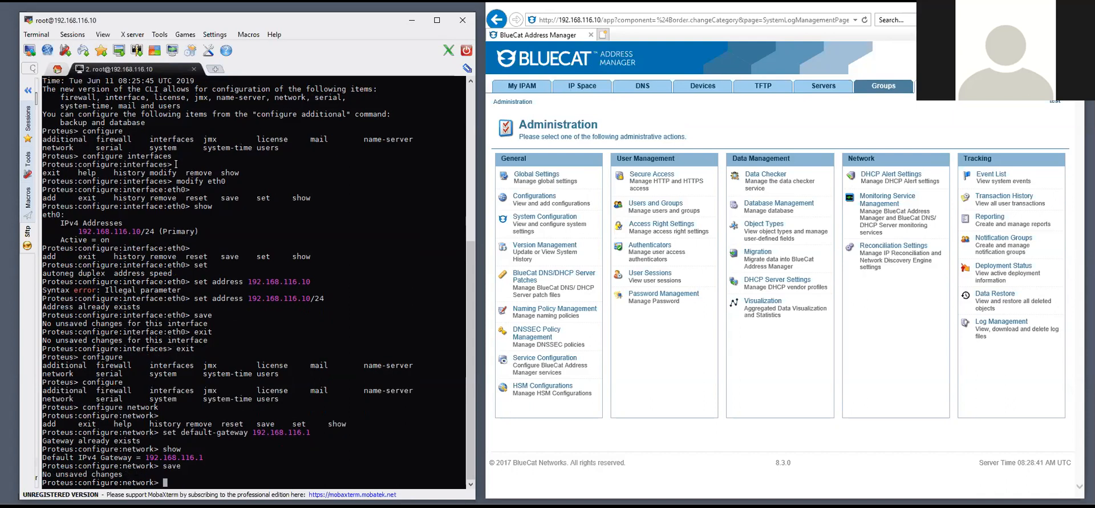
pyautogui.write('exit')
pyautogui.press('Return')
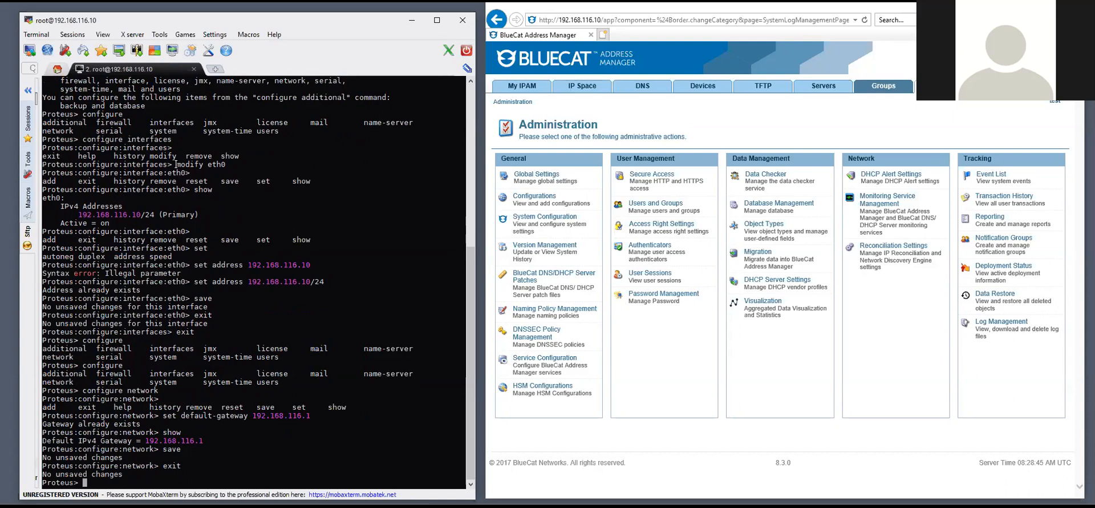
pyautogui.write('configure')
pyautogui.press('Tab')
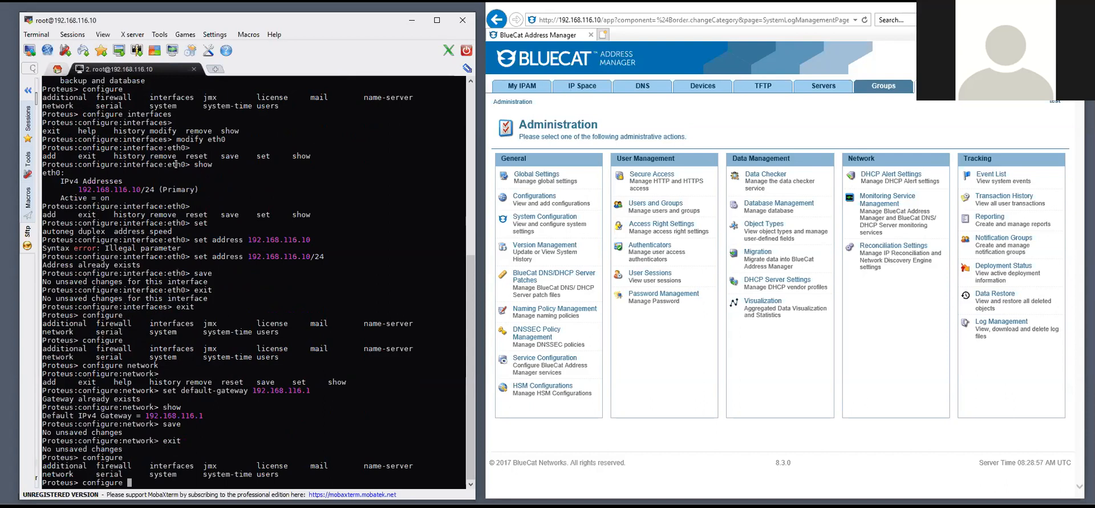
# Enter the name-server configuration mode and leave it again
pyautogui.write('name-server')
pyautogui.press('Return')
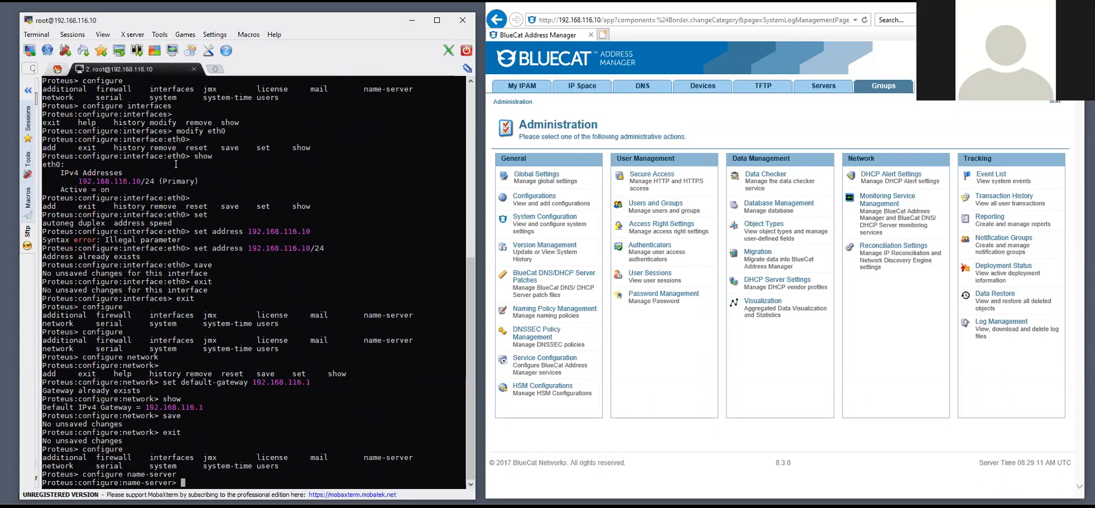
pyautogui.write('exit')
pyautogui.press('Return')
pyautogui.write('configure')
pyautogui.press('Tab')
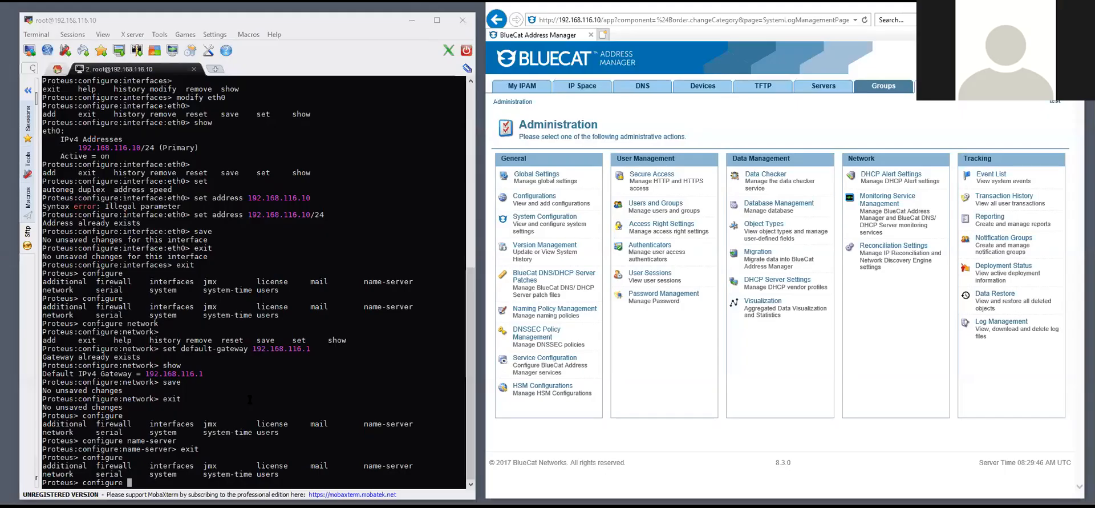
# Exit the Proteus CLI back to the root shell
pyautogui.click(249, 399)
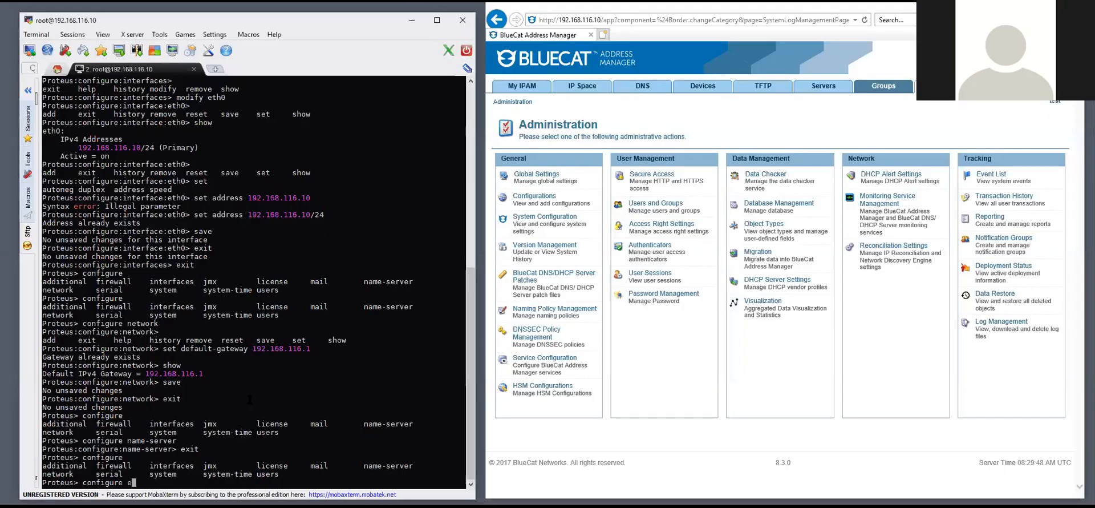
pyautogui.press('BackSpace')
pyautogui.press('BackSpace')
pyautogui.press('BackSpace')
pyautogui.press('BackSpace')
pyautogui.press('BackSpace')
pyautogui.press('BackSpace')
pyautogui.press('BackSpace')
pyautogui.press('BackSpace')
pyautogui.press('BackSpace')
pyautogui.press('BackSpace')
pyautogui.write('exit')
pyautogui.press('Return')
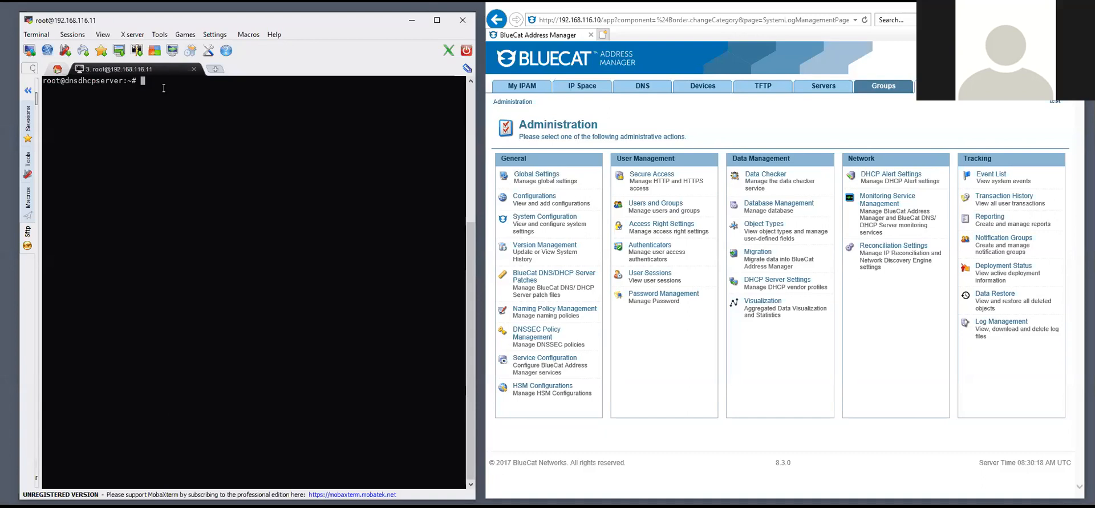
# Switch to the admin user on 192.168.116.11 to start the Adonis CLI
pyautogui.write('su admin')
pyautogui.press('Return')
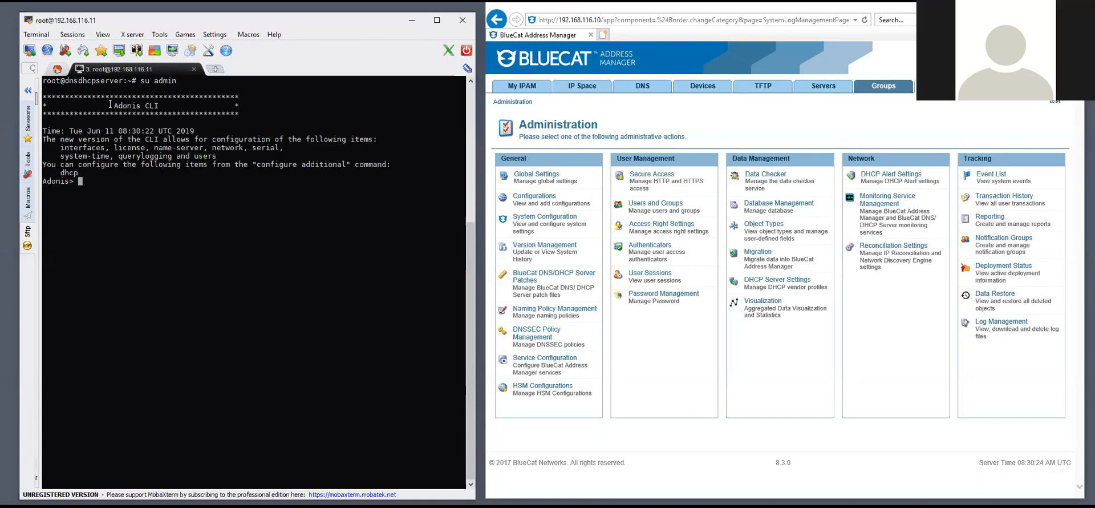
pyautogui.moveTo(111, 104); pyautogui.dragTo(145, 106)
pyautogui.click(150, 185)
# Try configure interfaces in Adonis, which refuses because the server is under BAM control
pyautogui.press('Tab')
pyautogui.press('Tab')
pyautogui.write('conf')
pyautogui.press('Tab')
pyautogui.press('Tab')
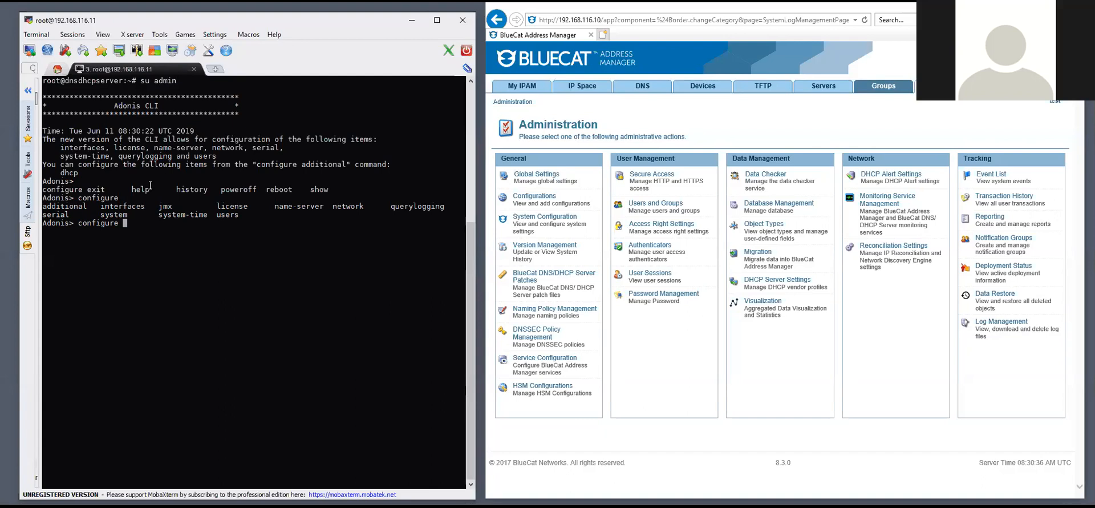
pyautogui.write('interfaces')
pyautogui.press('Return')
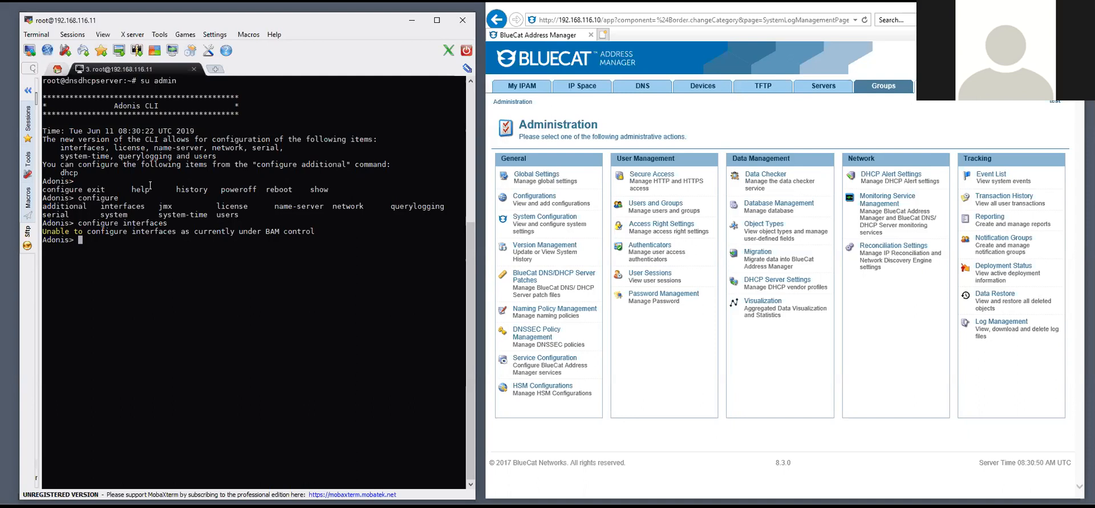
# Delete the DNS/DHCP Server at 192.168.116.11 from the test configuration's Servers list
pyautogui.click(825, 87)
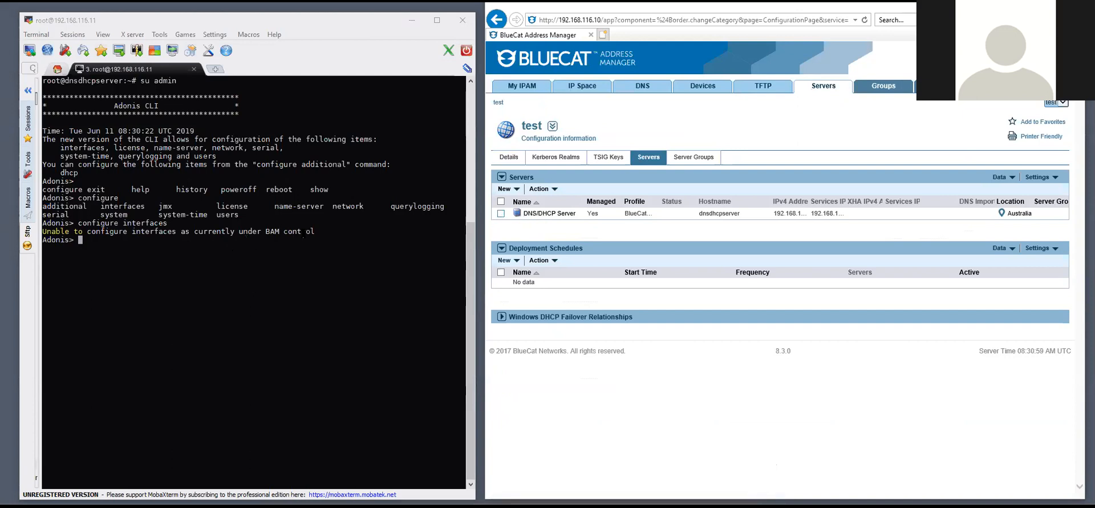
pyautogui.click(501, 213)
pyautogui.click(540, 189)
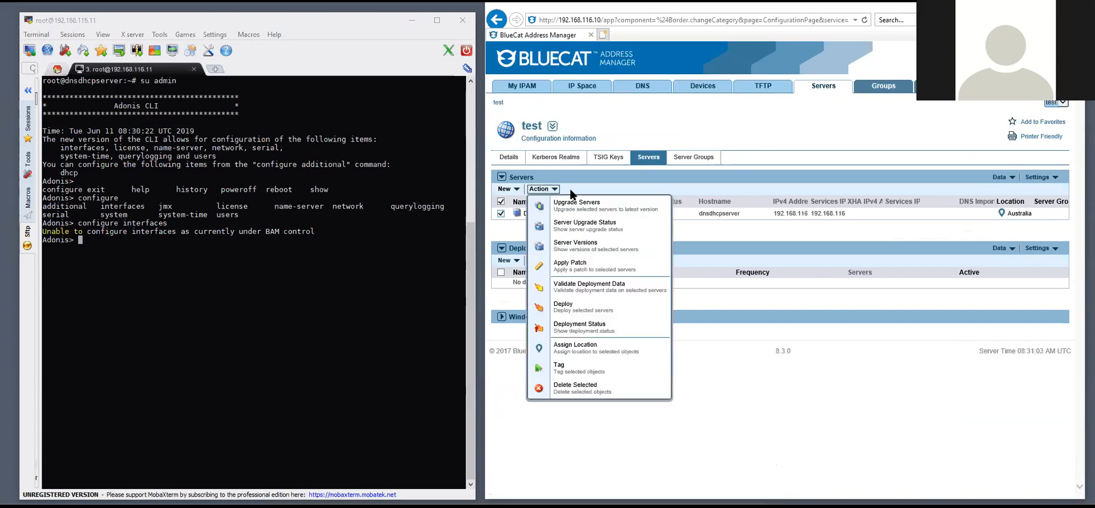
pyautogui.click(582, 389)
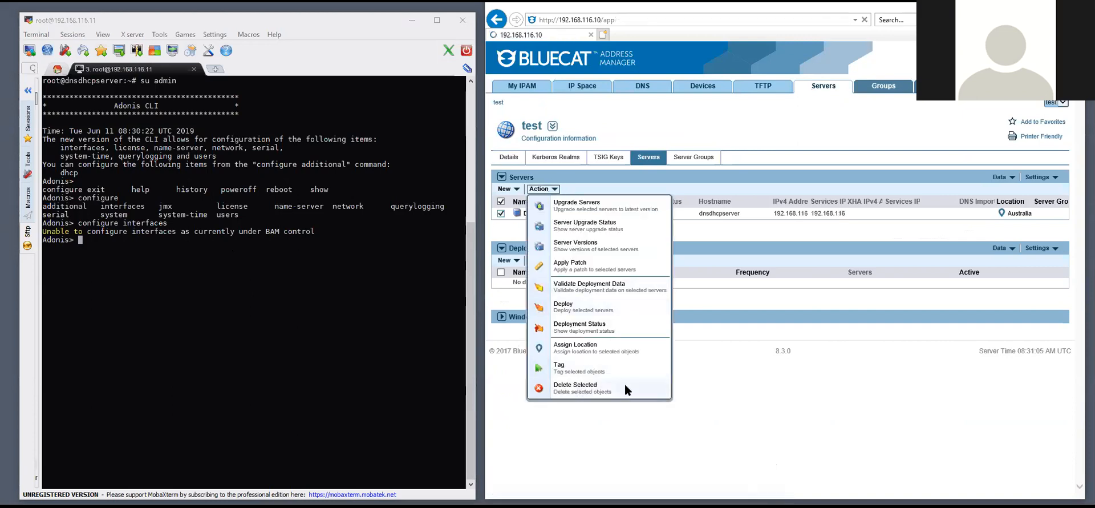
pyautogui.click(530, 254)
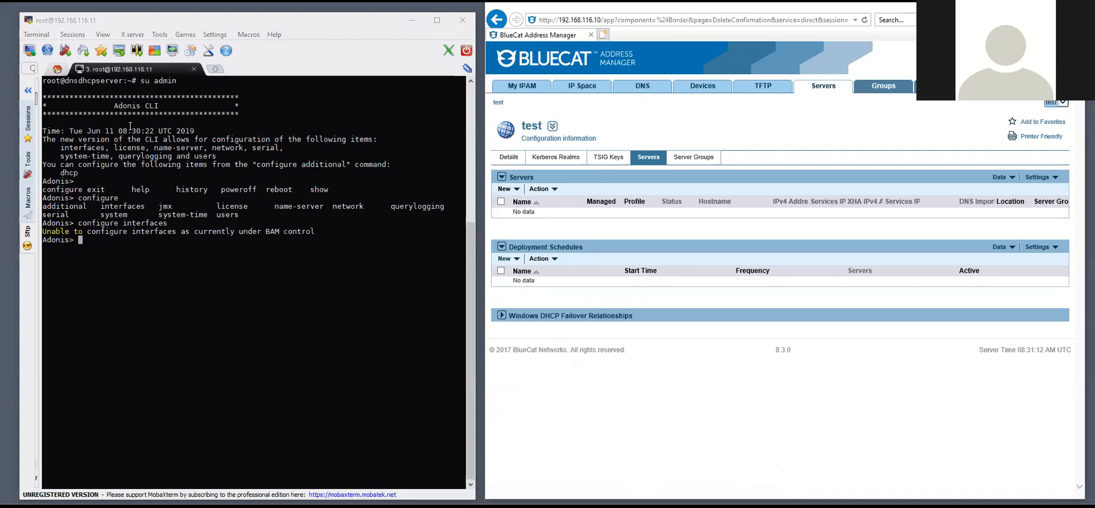
pyautogui.click(106, 241)
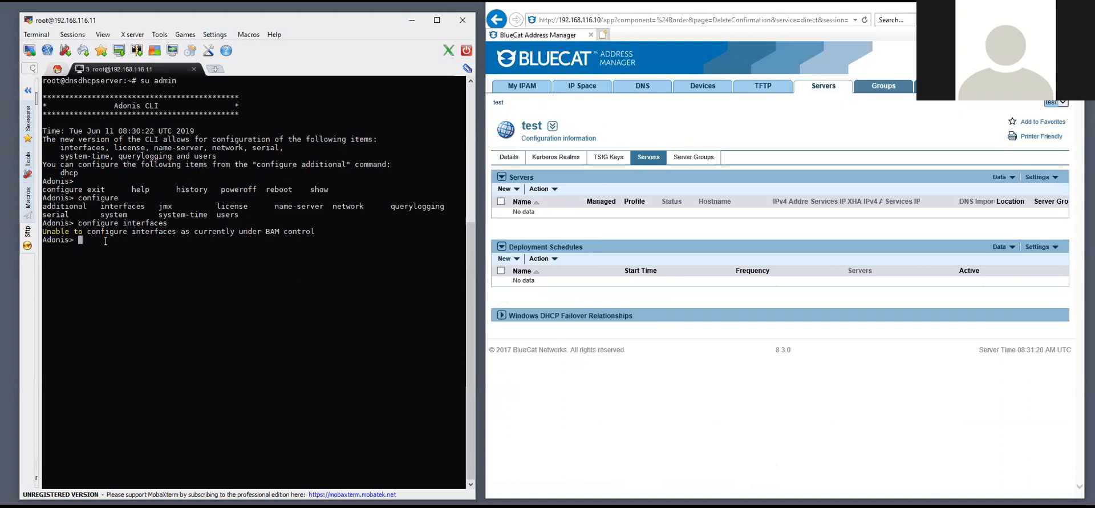
# In system configuration mode, set the Adonis system state to no-proteus-control
pyautogui.write('configure')
pyautogui.press('Tab')
pyautogui.write('system')
pyautogui.press('Return')
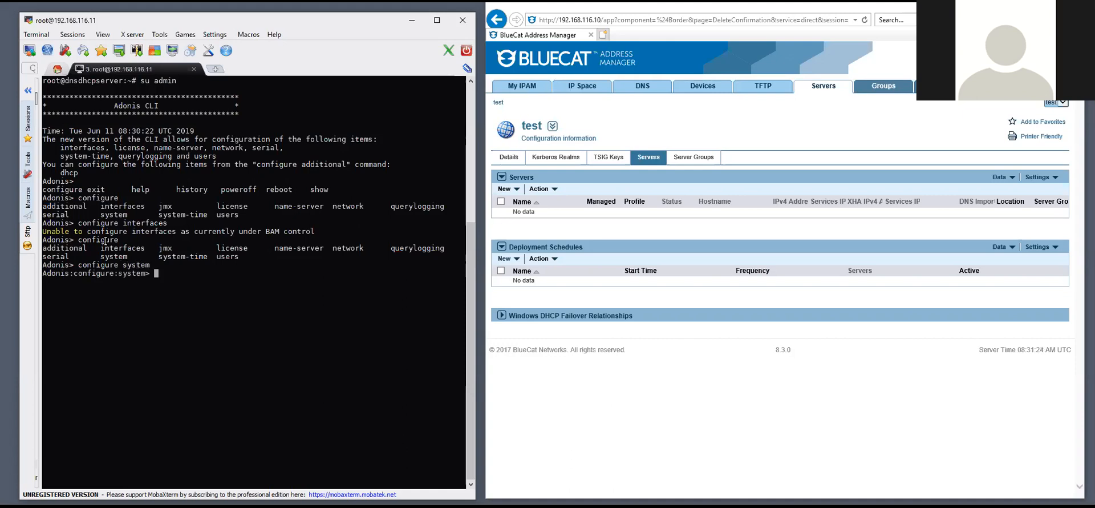
pyautogui.press('Tab')
pyautogui.write('set')
pyautogui.press('Tab')
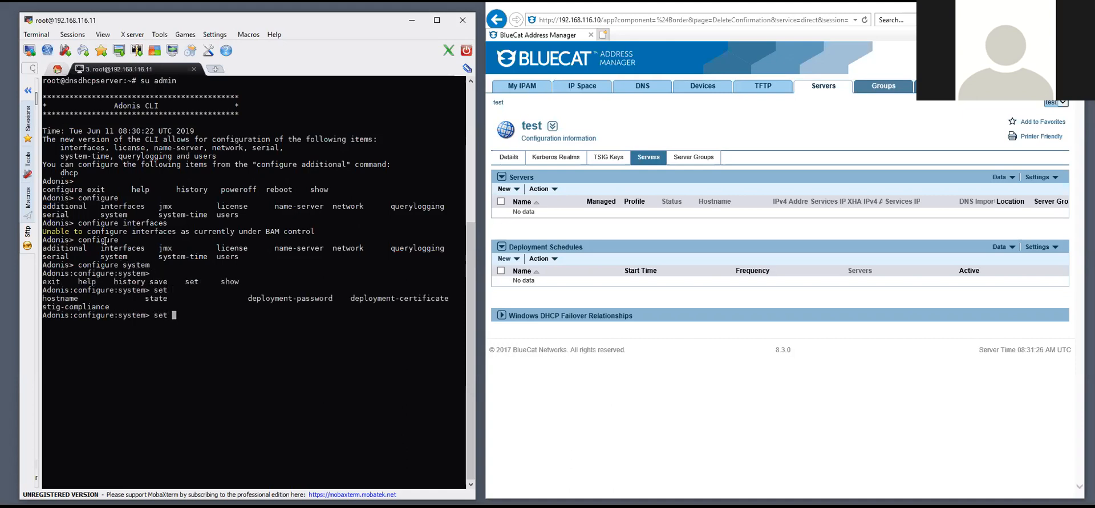
pyautogui.write('state no-proteus-control')
pyautogui.press('Return')
# Save the system configuration and show it to confirm Proteus Control = no-proteus-control
pyautogui.write('save')
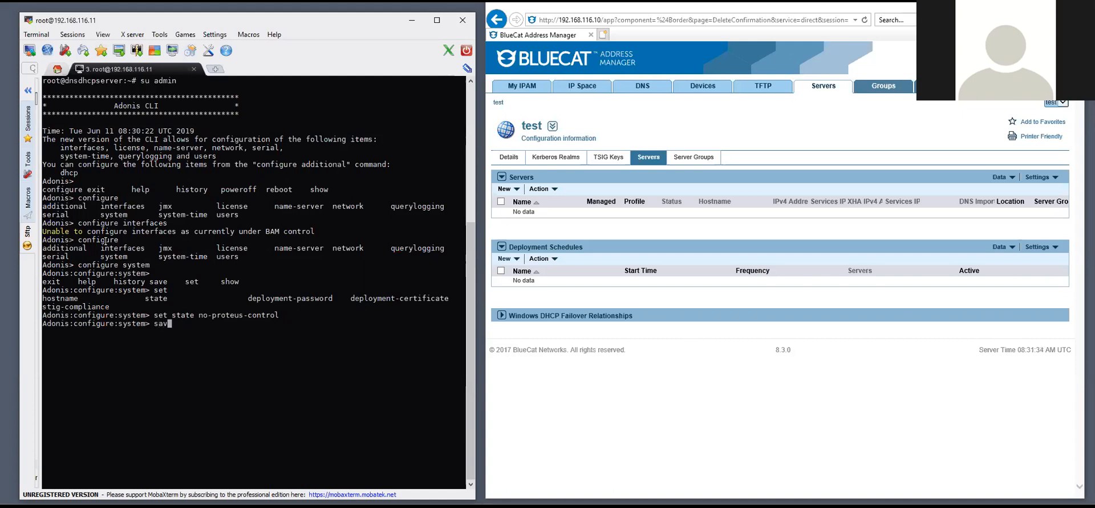
pyautogui.press('Return')
pyautogui.write('show')
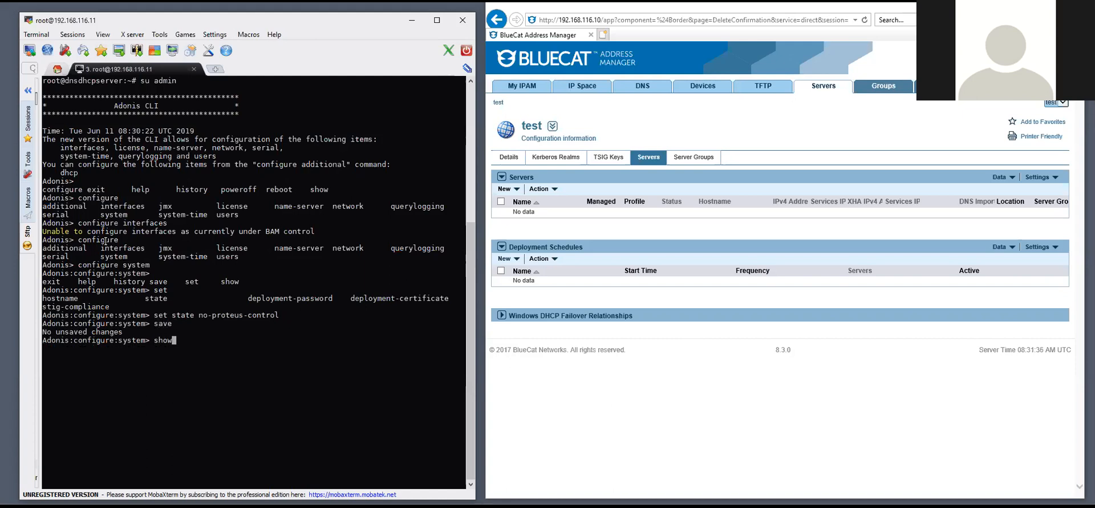
pyautogui.press('Return')
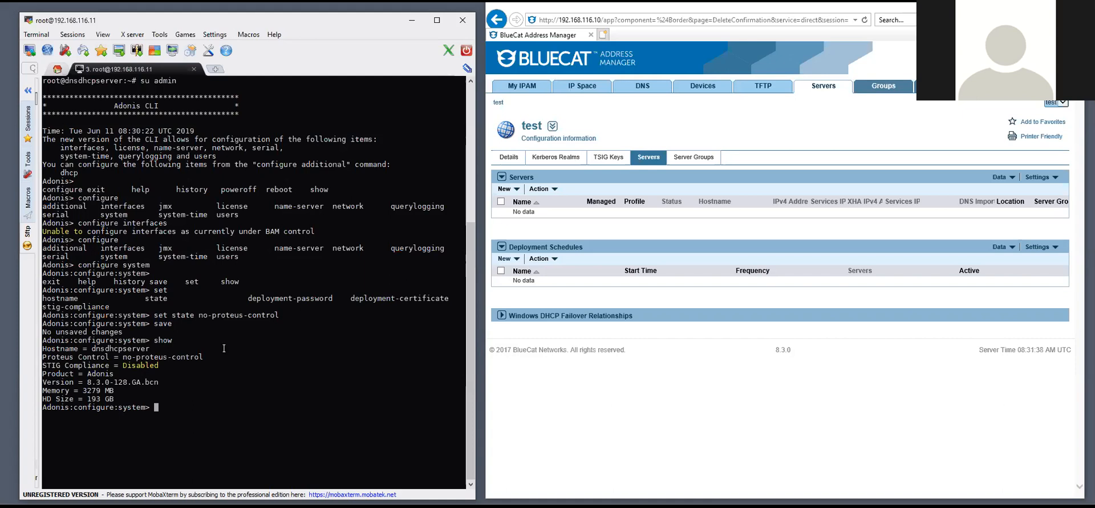
pyautogui.moveTo(203, 355); pyautogui.dragTo(120, 357)
pyautogui.click(189, 429)
# Set the eth0 interface address to 192.168.116.11/24
pyautogui.write('exit')
pyautogui.press('Return')
pyautogui.write('configure')
pyautogui.press('Tab')
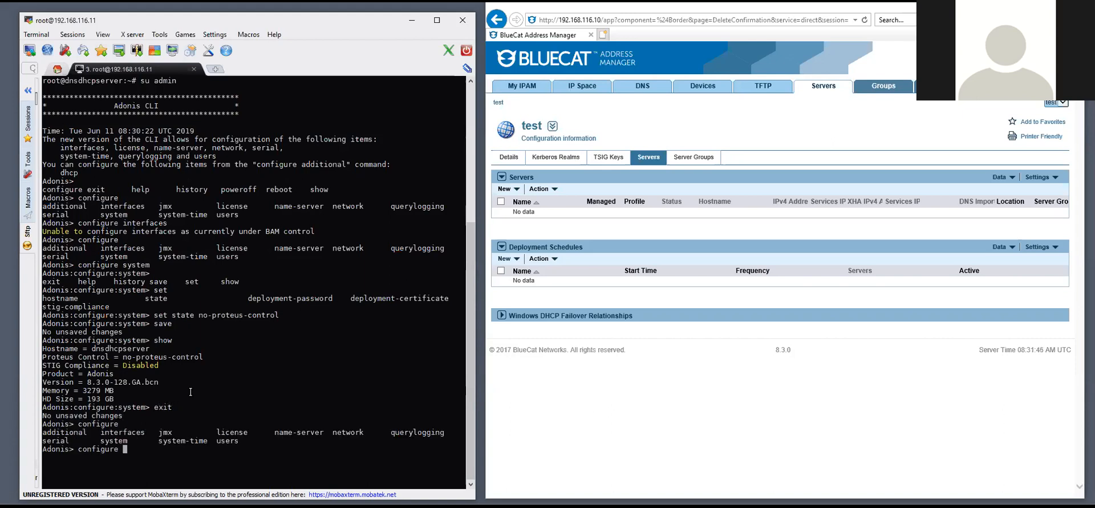
pyautogui.write('interfaces')
pyautogui.press('Return')
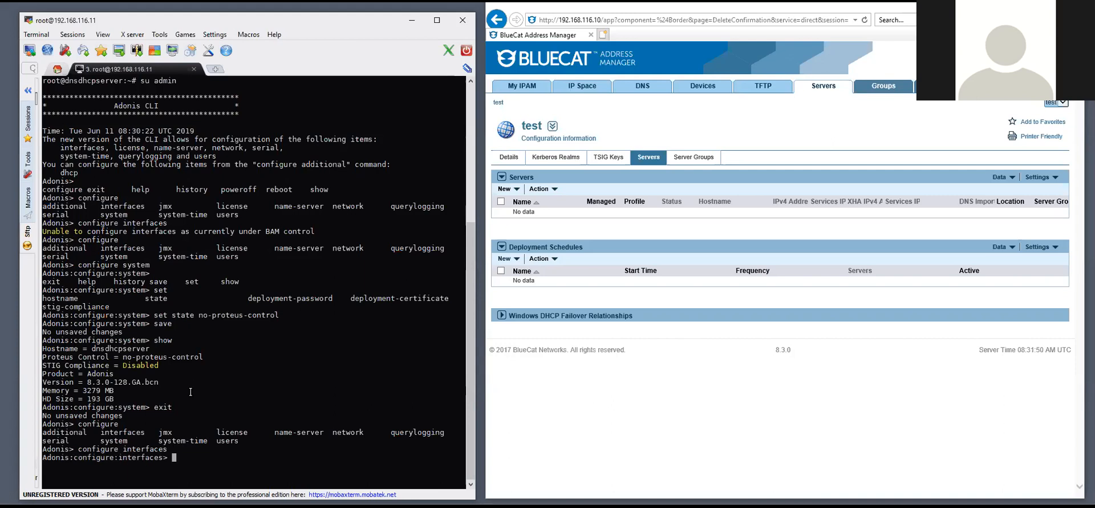
pyautogui.press('Tab')
pyautogui.write('modify eth0')
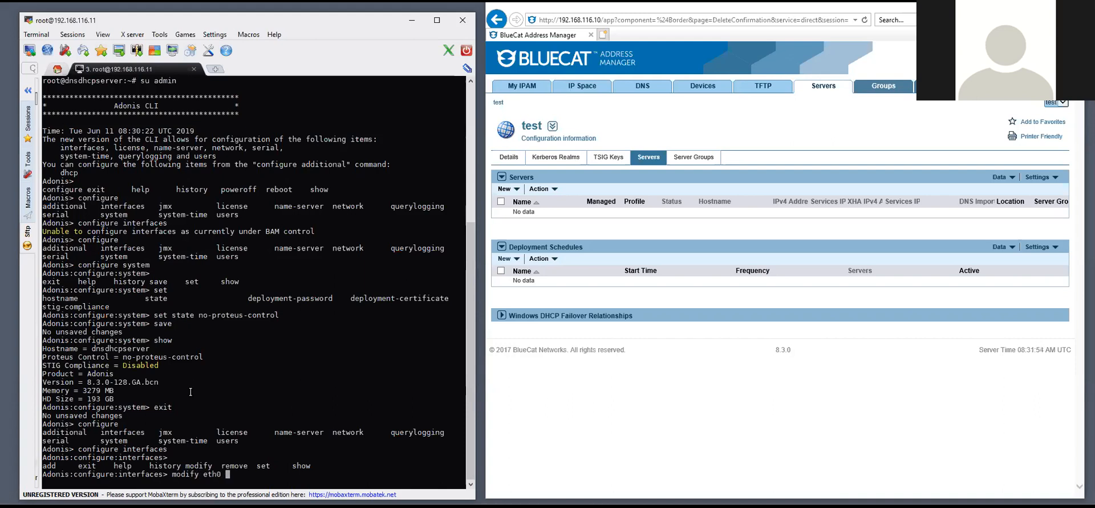
pyautogui.press('Return')
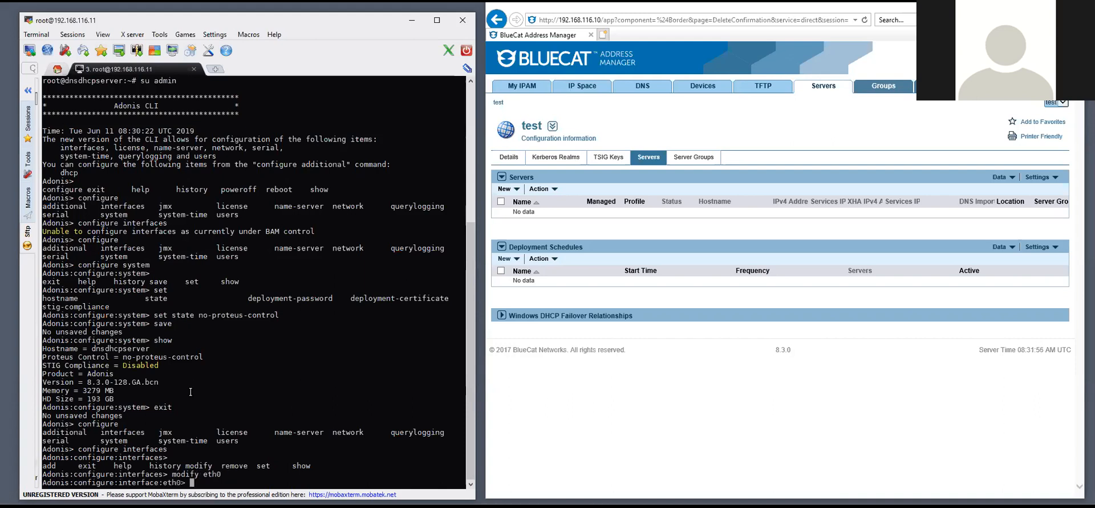
pyautogui.press('Tab')
pyautogui.write('set')
pyautogui.press('Tab')
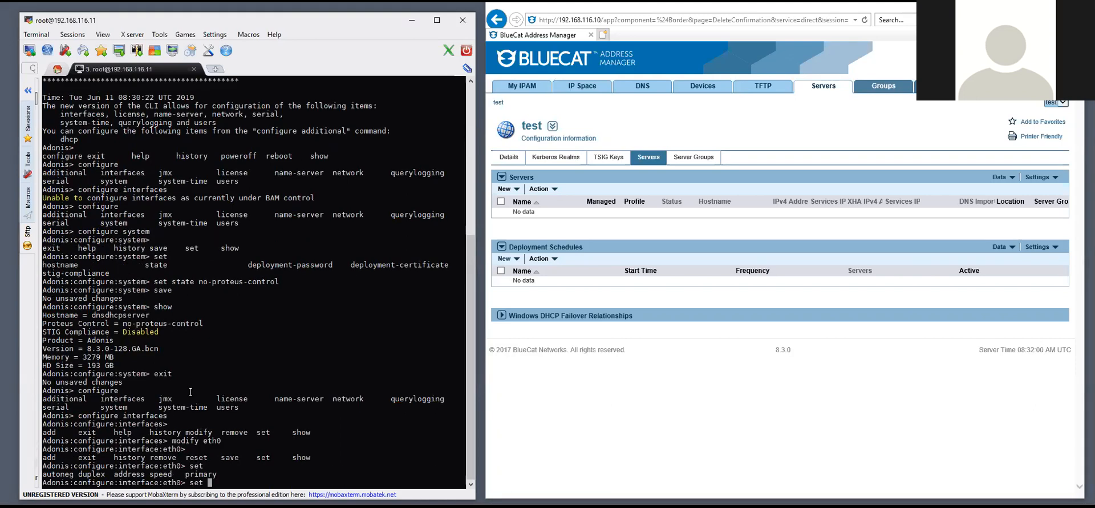
pyautogui.press('Tab')
pyautogui.write('address 192.168.116.11/24')
pyautogui.press('Return')
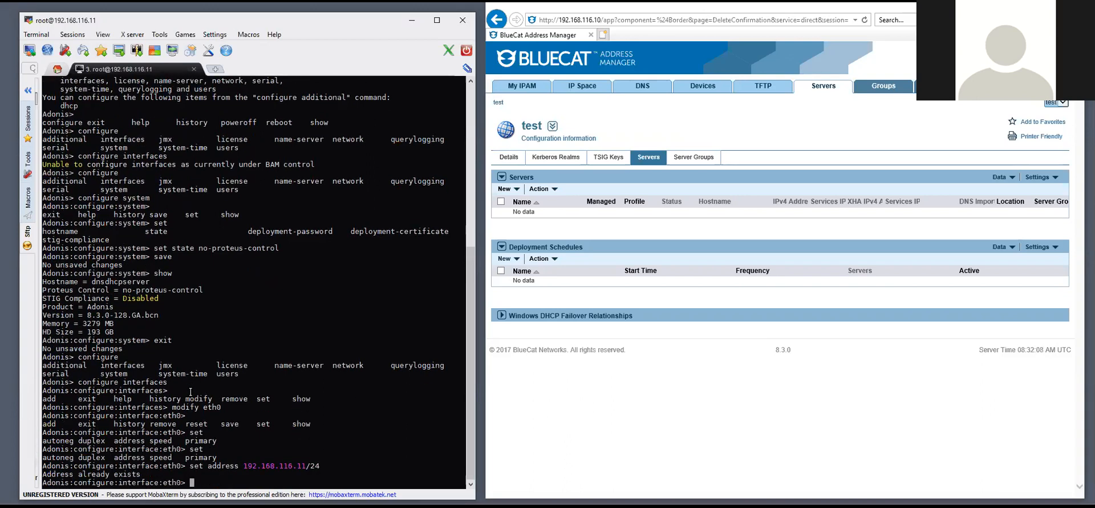
# Save the eth0 change, show its address, and exit interface configuration
pyautogui.write('save')
pyautogui.press('Return')
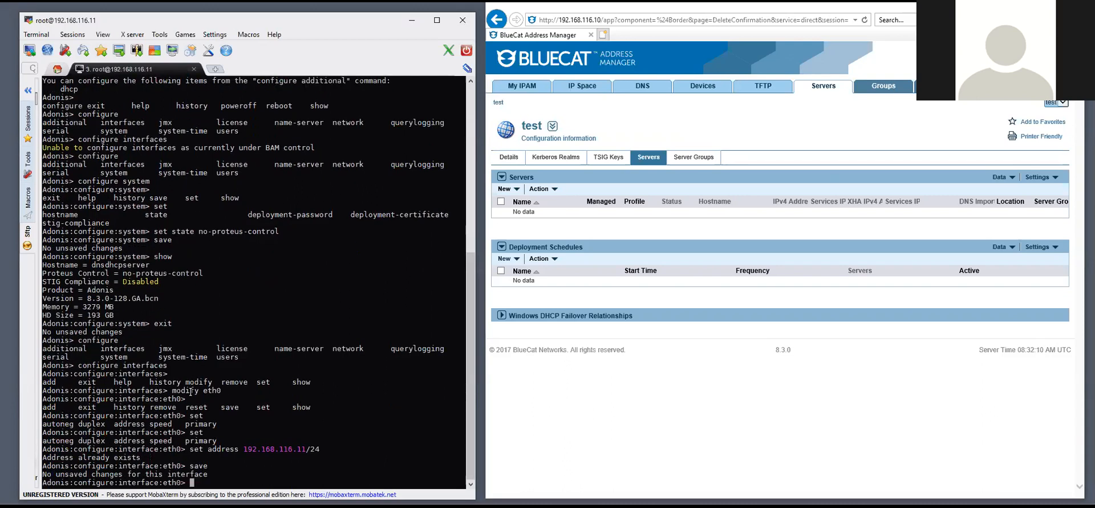
pyautogui.write('show')
pyautogui.press('Return')
pyautogui.write('exit')
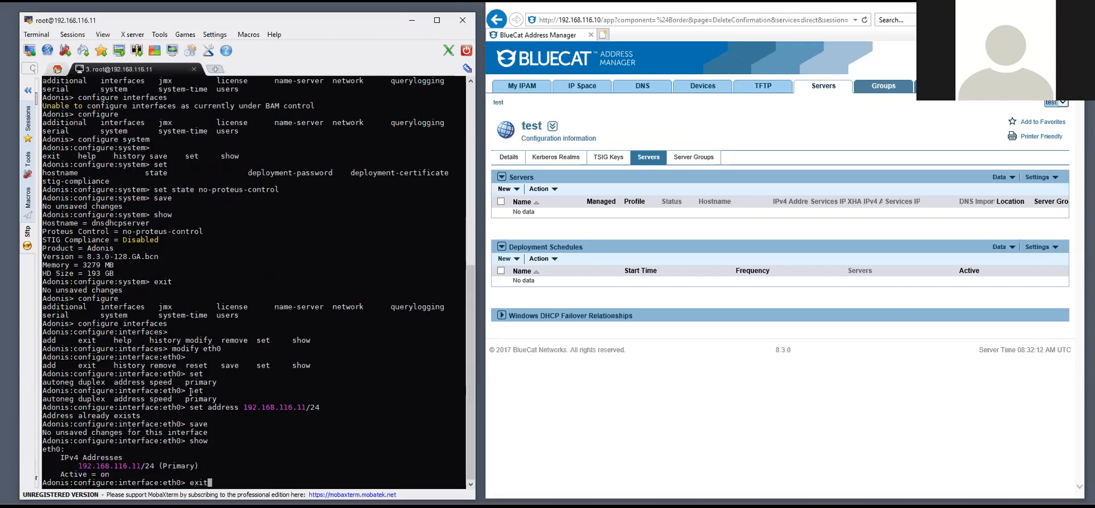
pyautogui.press('Return')
pyautogui.write('e')
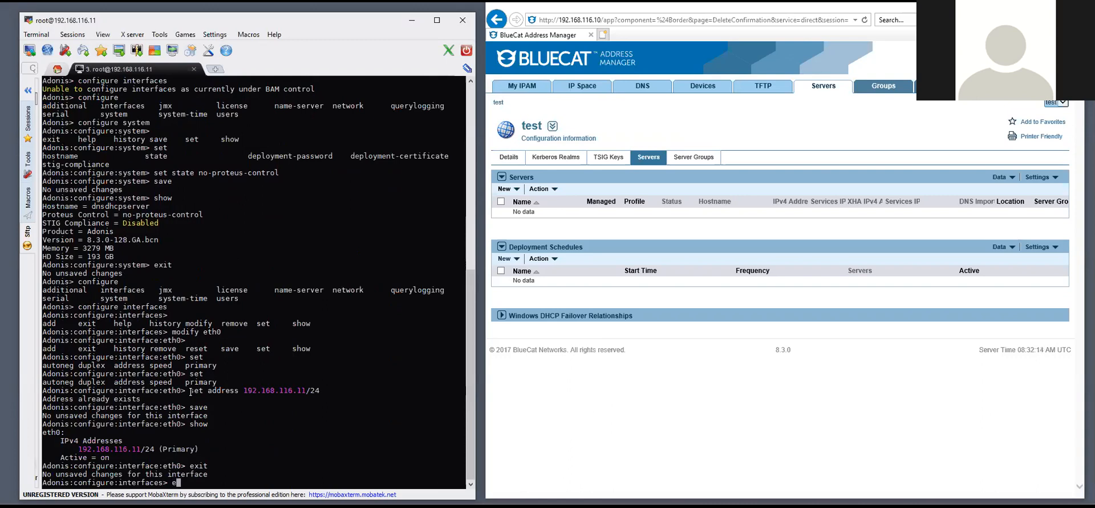
pyautogui.write('xit')
pyautogui.press('Return')
# Set the default IPv4 gateway to 192.168.116.1 in network configuration
pyautogui.write('configure')
pyautogui.press('Tab')
pyautogui.write('network')
pyautogui.press('Return')
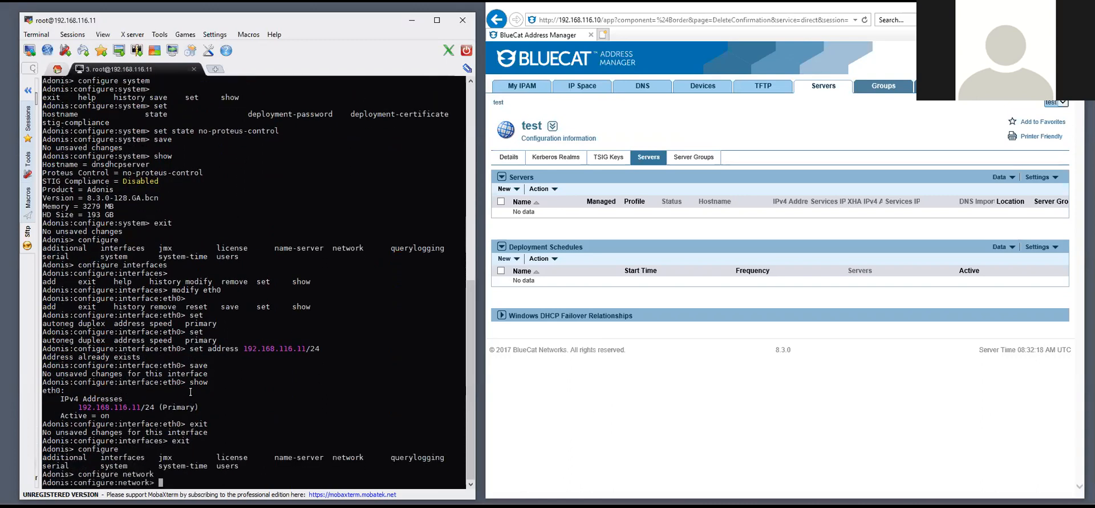
pyautogui.press('Tab')
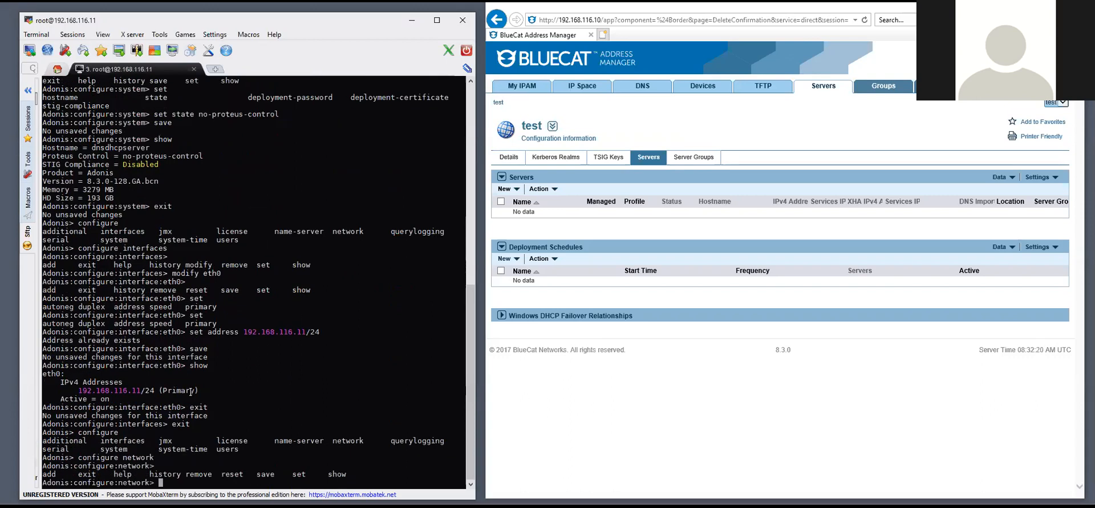
pyautogui.write('set d')
pyautogui.press('Tab')
pyautogui.write('192.168.116.1')
pyautogui.press('Return')
# Save and show the 192.168.116.1 gateway, exit, and refresh BAM's Servers list
pyautogui.write('save')
pyautogui.press('Return')
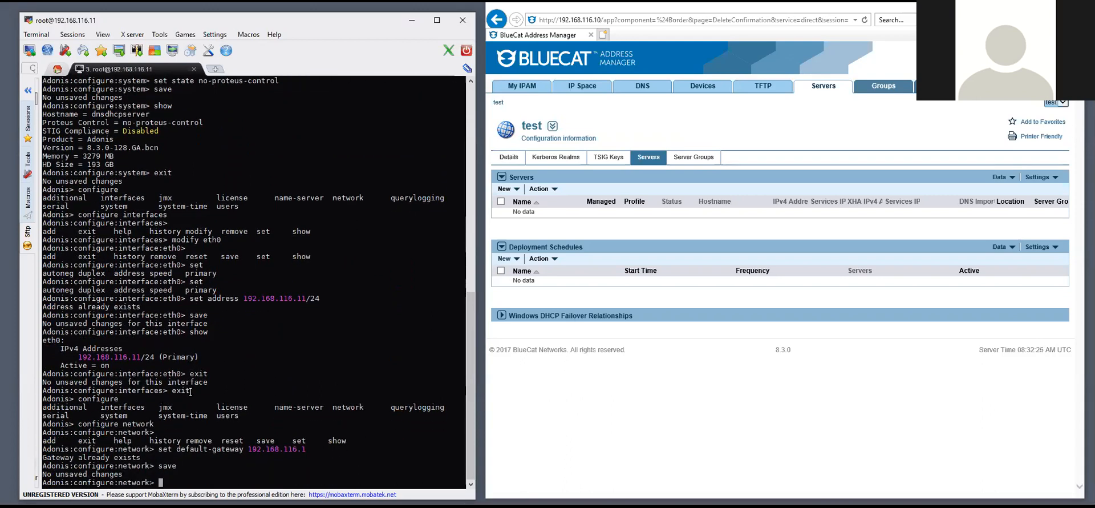
pyautogui.write('show')
pyautogui.press('Return')
pyautogui.write('e')
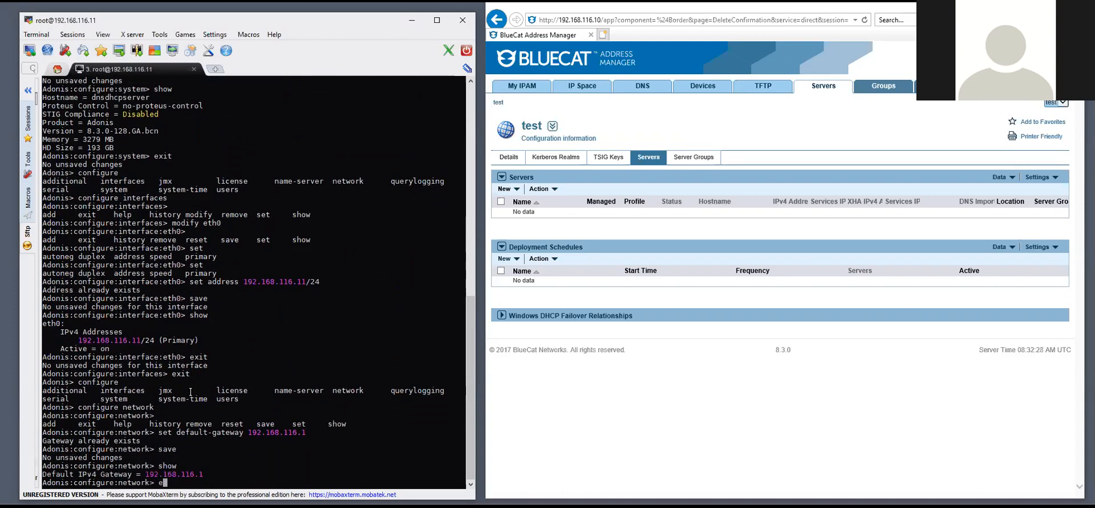
pyautogui.write('xit')
pyautogui.press('Return')
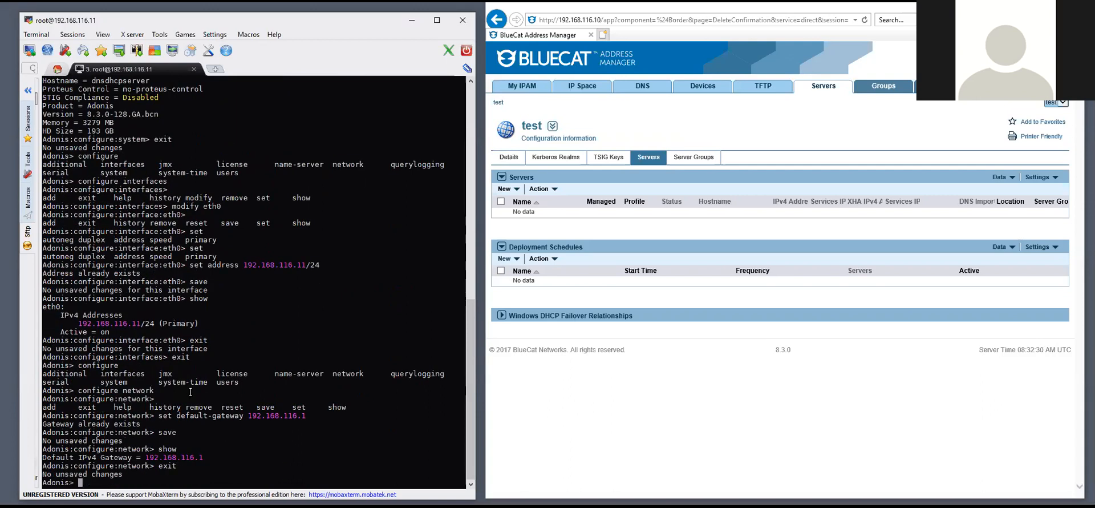
pyautogui.write('configure')
pyautogui.press('Tab')
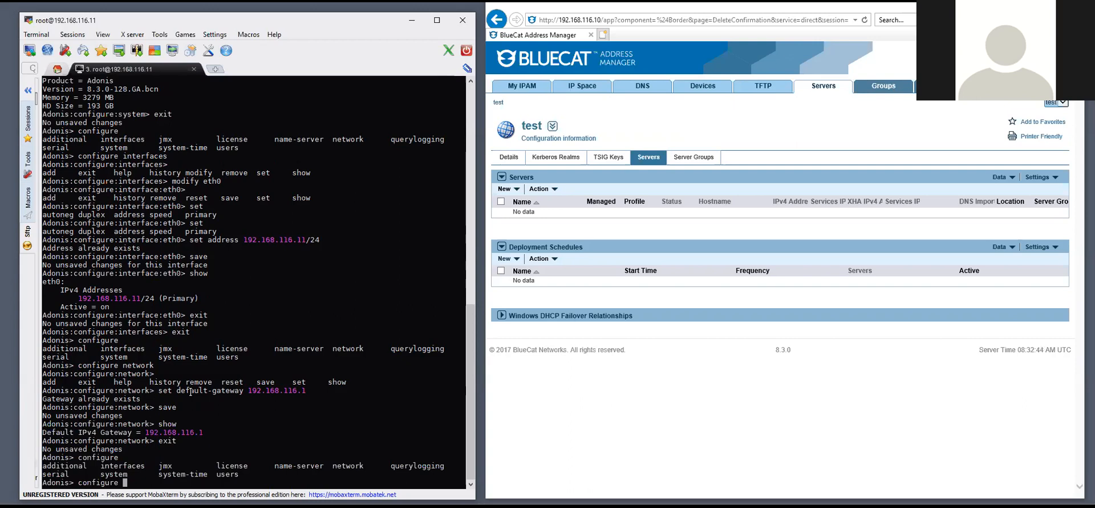
pyautogui.press('BackSpace')
pyautogui.press('BackSpace')
pyautogui.press('BackSpace')
pyautogui.press('BackSpace')
pyautogui.press('BackSpace')
pyautogui.press('BackSpace')
pyautogui.press('BackSpace')
pyautogui.press('BackSpace')
pyautogui.press('BackSpace')
pyautogui.press('BackSpace')
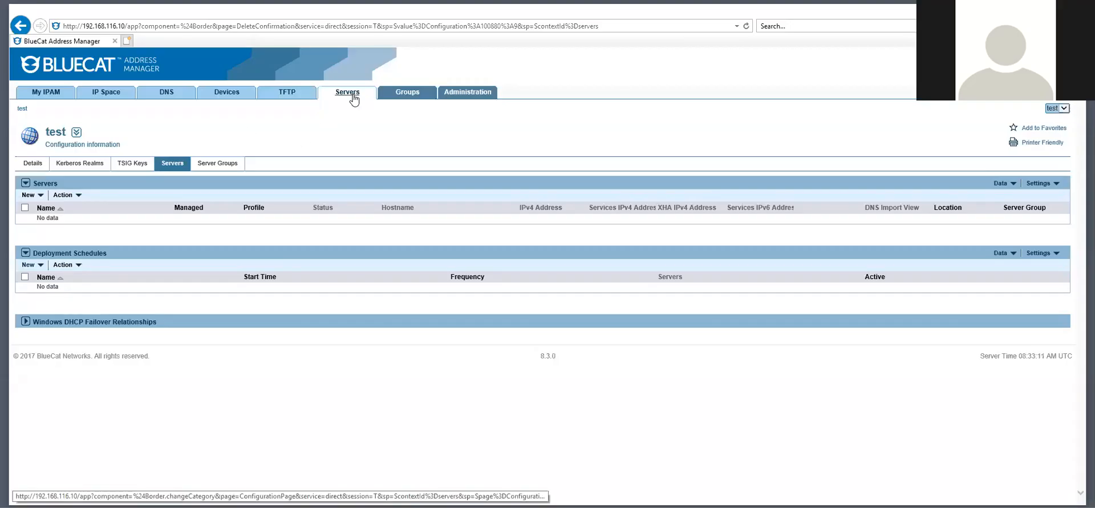
pyautogui.click(352, 95)
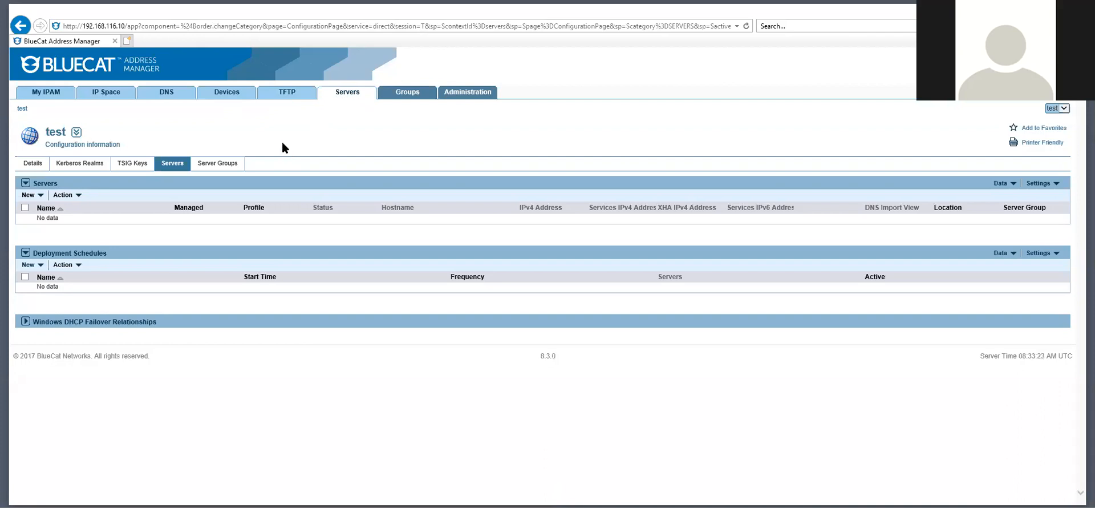
# Start a new server in the test configuration with the BlueCat DNS/DHCP - 45 profile
pyautogui.click(37, 195)
pyautogui.click(114, 211)
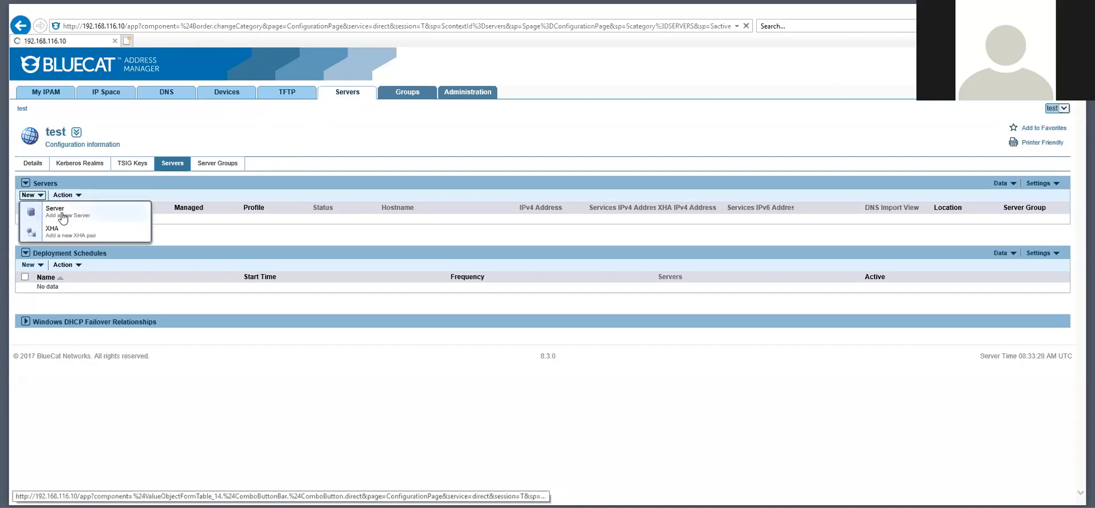
pyautogui.click(209, 181)
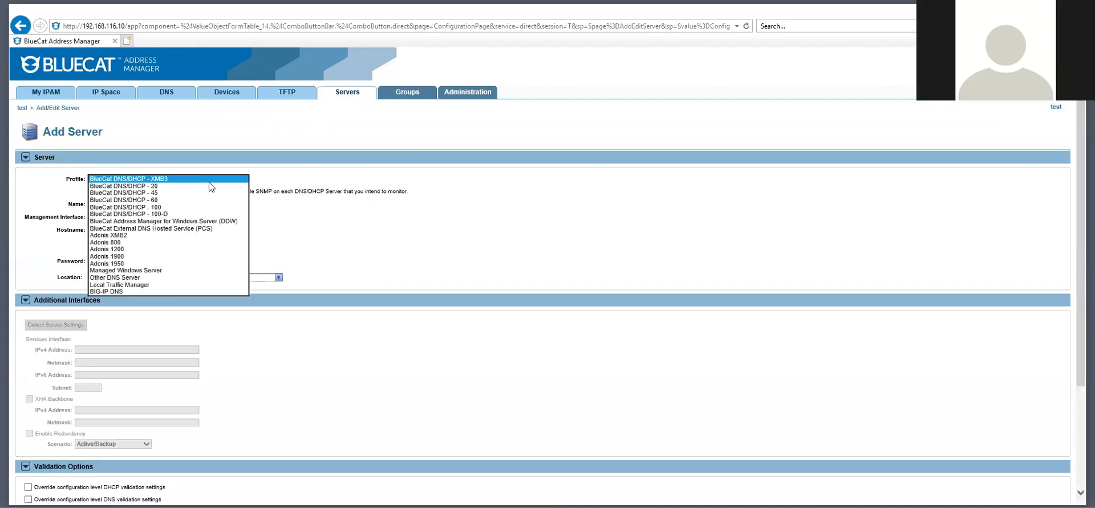
pyautogui.click(157, 193)
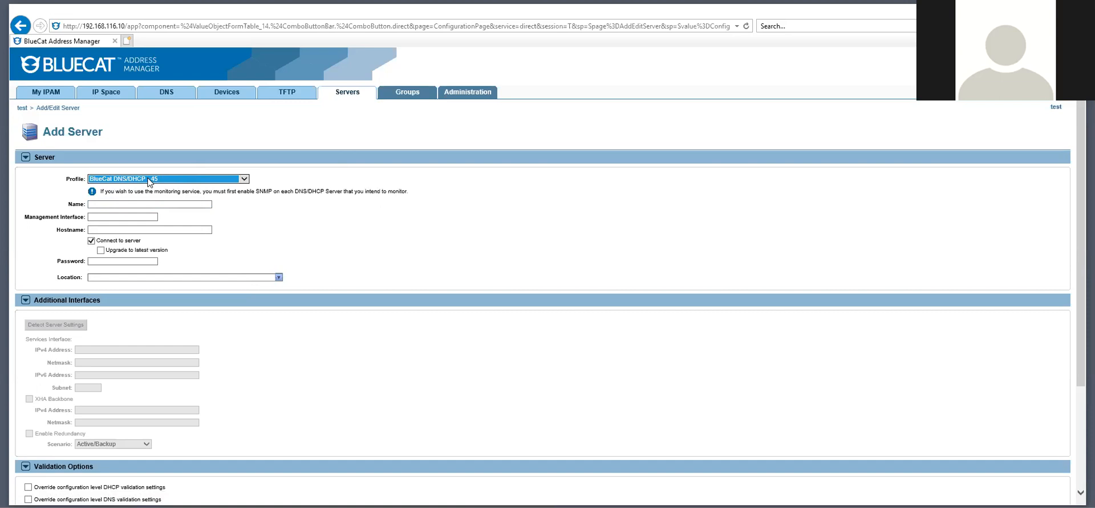
# Name the server 'DNS/DHCP server', interface 192.168.116.11, hostname dnsdhcpserver
pyautogui.click(147, 204)
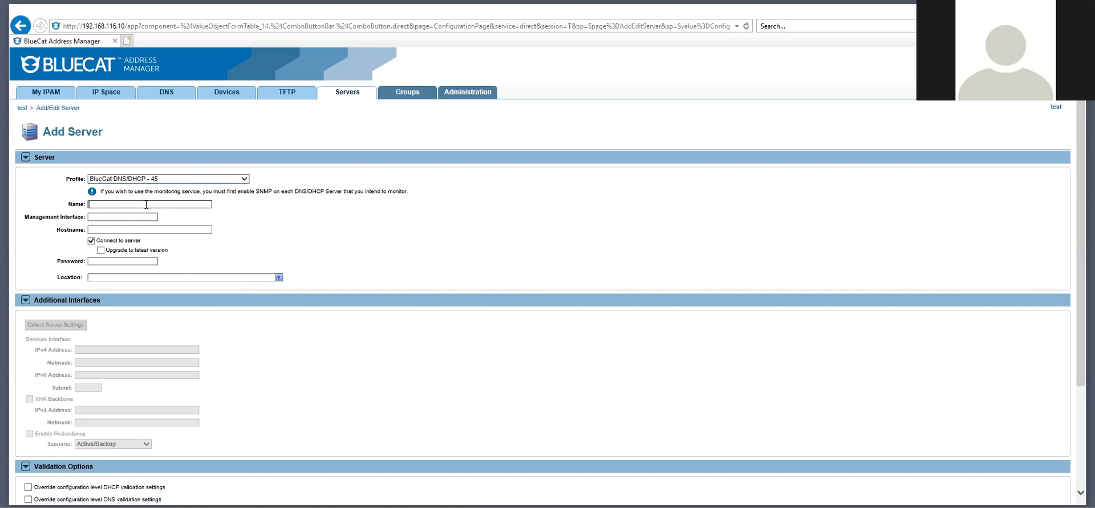
pyautogui.write('DNS/DHCP server')
pyautogui.click(126, 218)
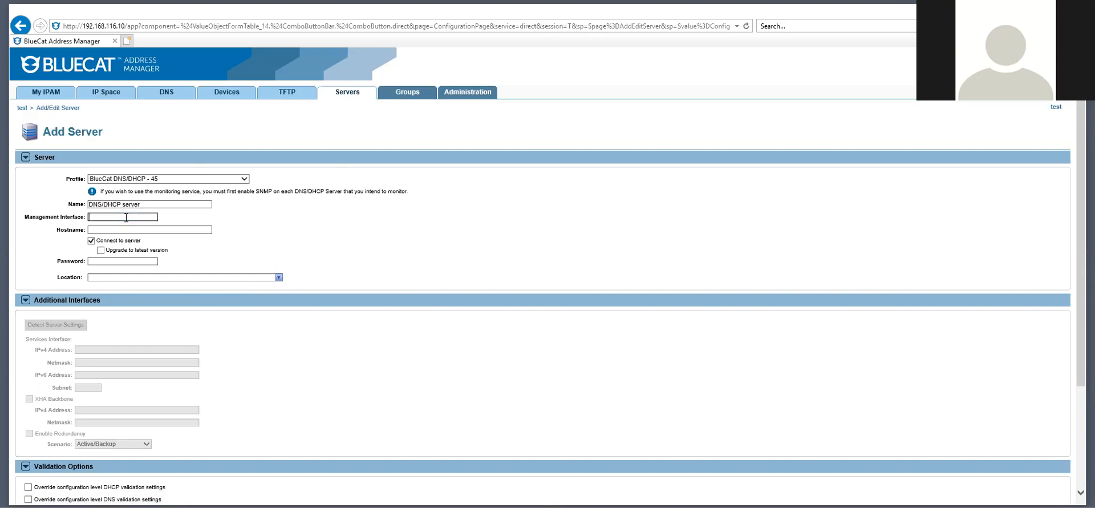
pyautogui.write('192.168.116.11')
pyautogui.click(168, 231)
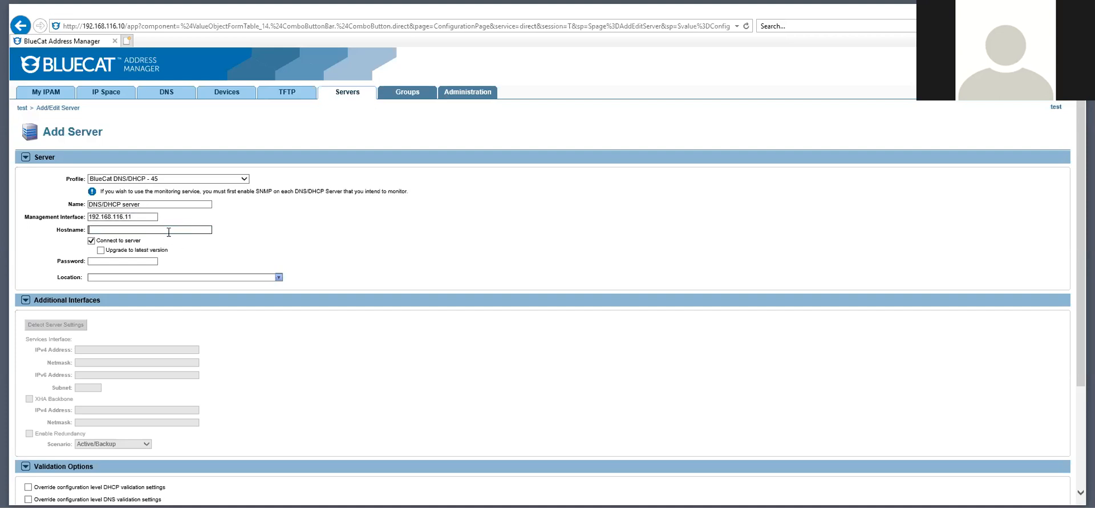
pyautogui.write('dns/dhcp')
pyautogui.press('BackSpace')
pyautogui.press('BackSpace')
pyautogui.press('BackSpace')
pyautogui.press('BackSpace')
pyautogui.press('BackSpace')
pyautogui.write('dhd')
pyautogui.write('pserver')
# Enter the server password and set the location to Argentina (AR)
pyautogui.click(122, 261)
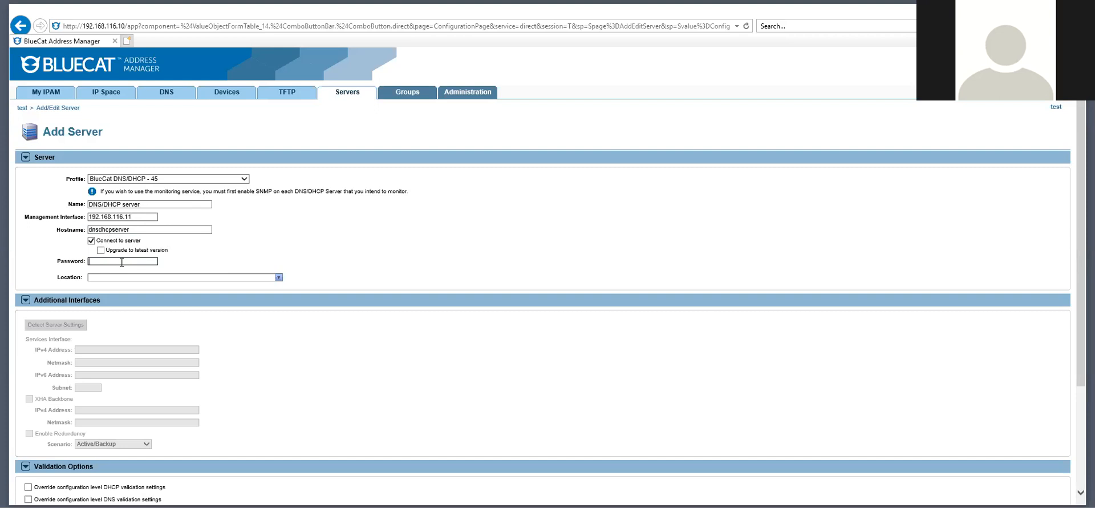
pyautogui.write('bluecat')
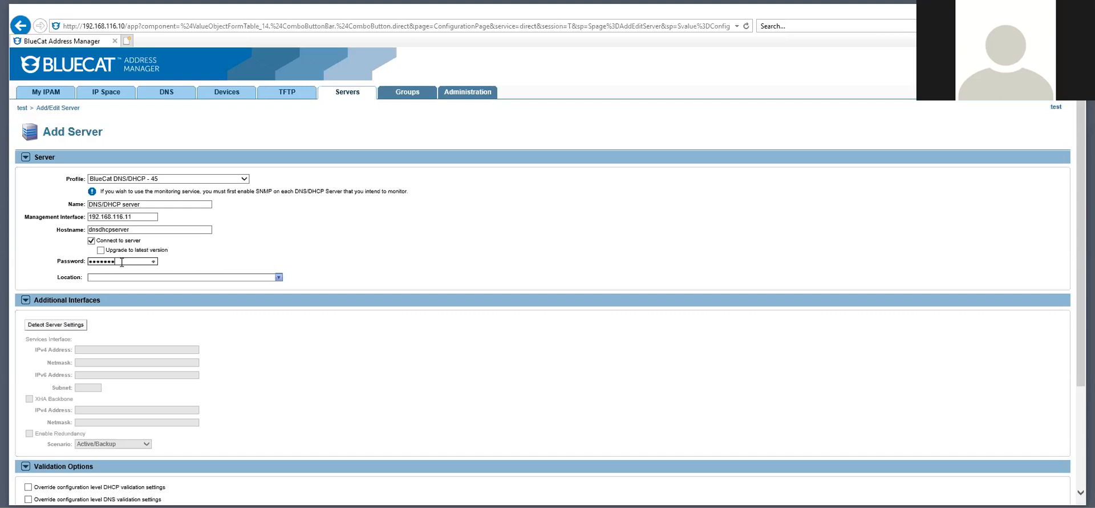
pyautogui.click(281, 278)
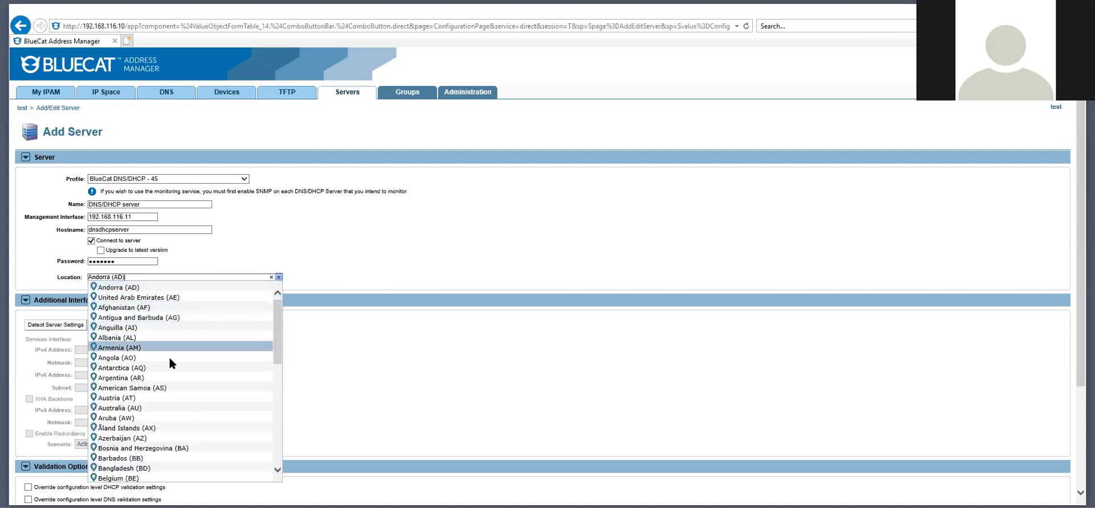
pyautogui.click(146, 378)
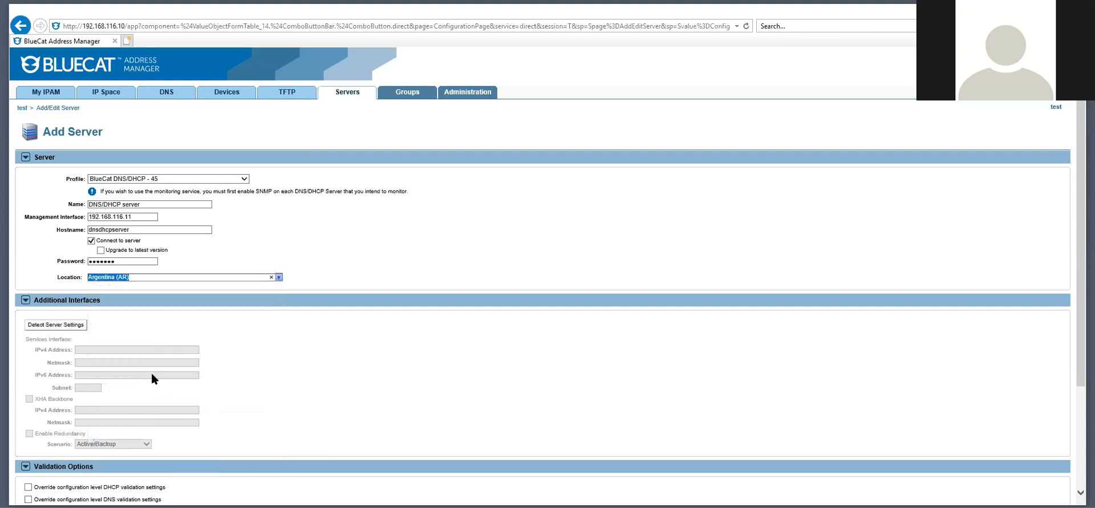
pyautogui.scroll(-3, 321, 254)
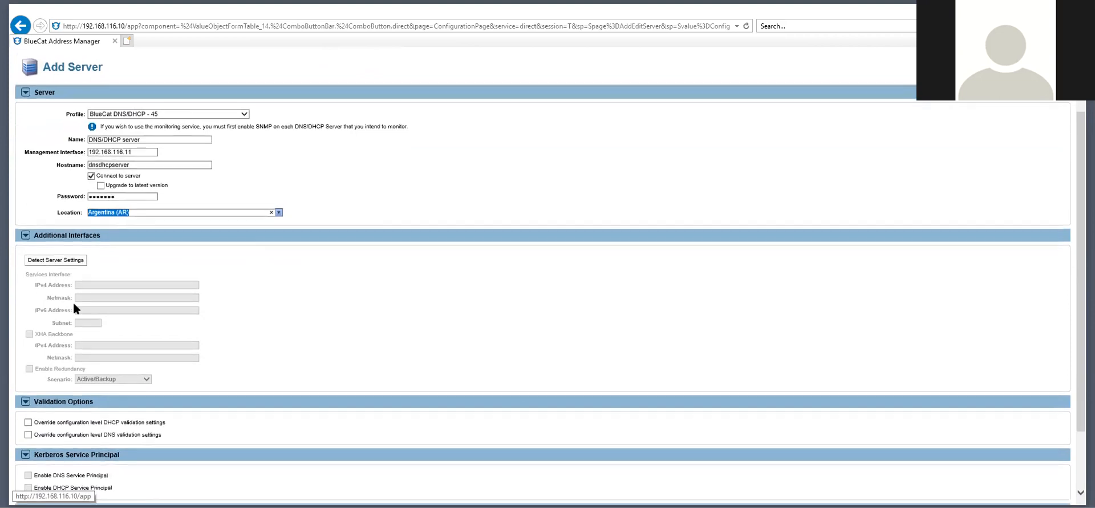
pyautogui.scroll(-3, 54, 265)
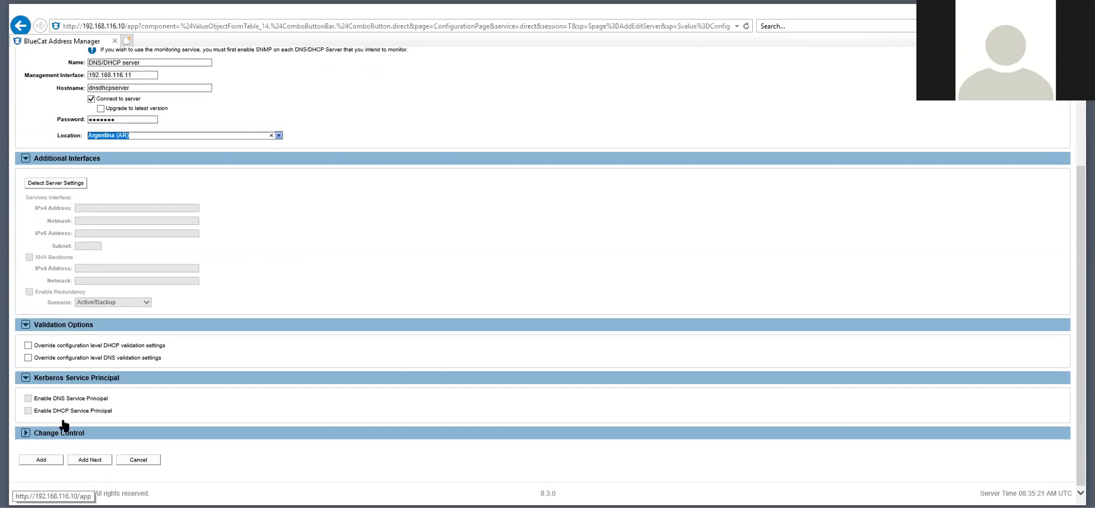
pyautogui.scroll(3, 64, 426)
# Detect the server settings and add DNS/DHCP server at 192.168.116.11 to the configuration
pyautogui.click(70, 326)
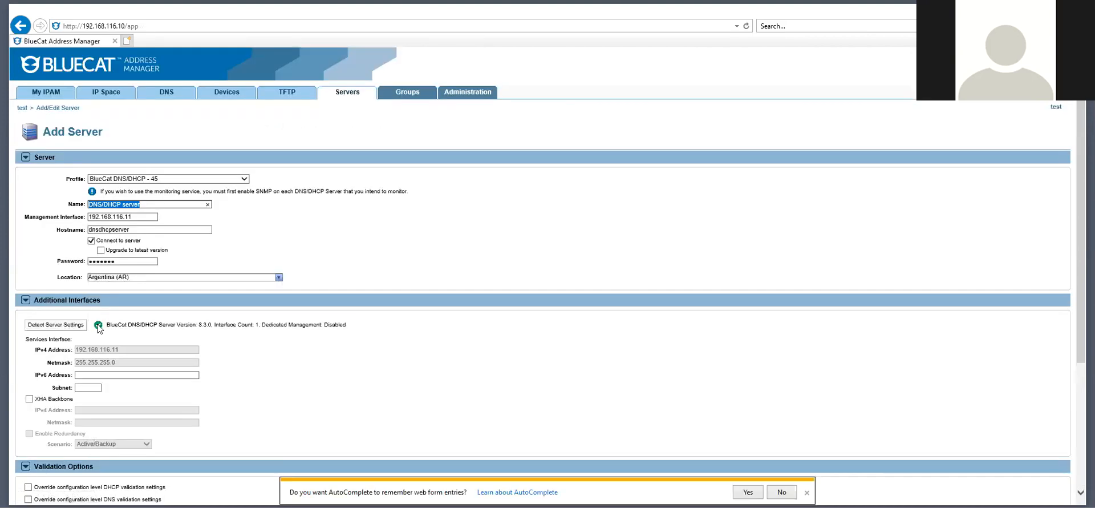
pyautogui.scroll(-3, 98, 328)
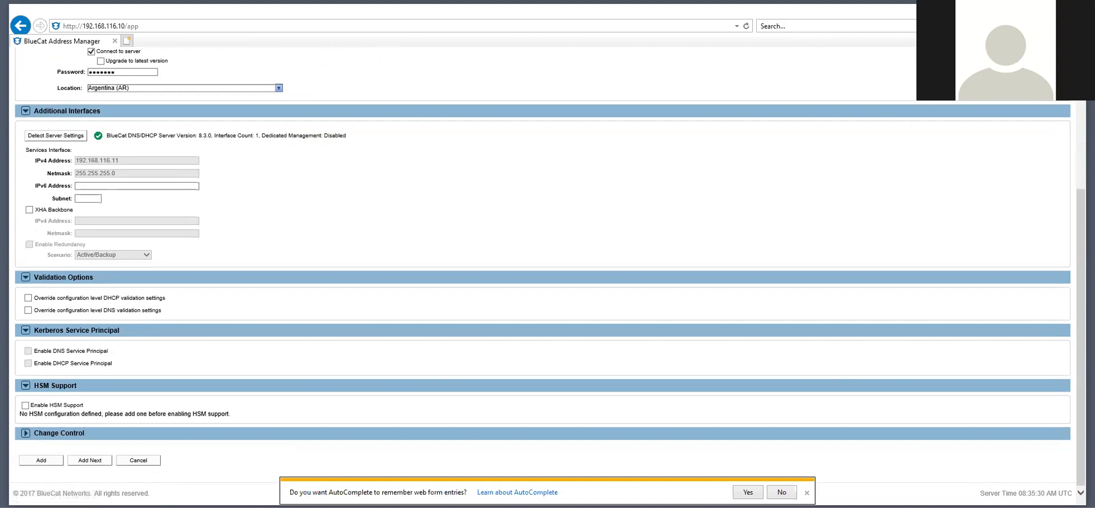
pyautogui.click(807, 492)
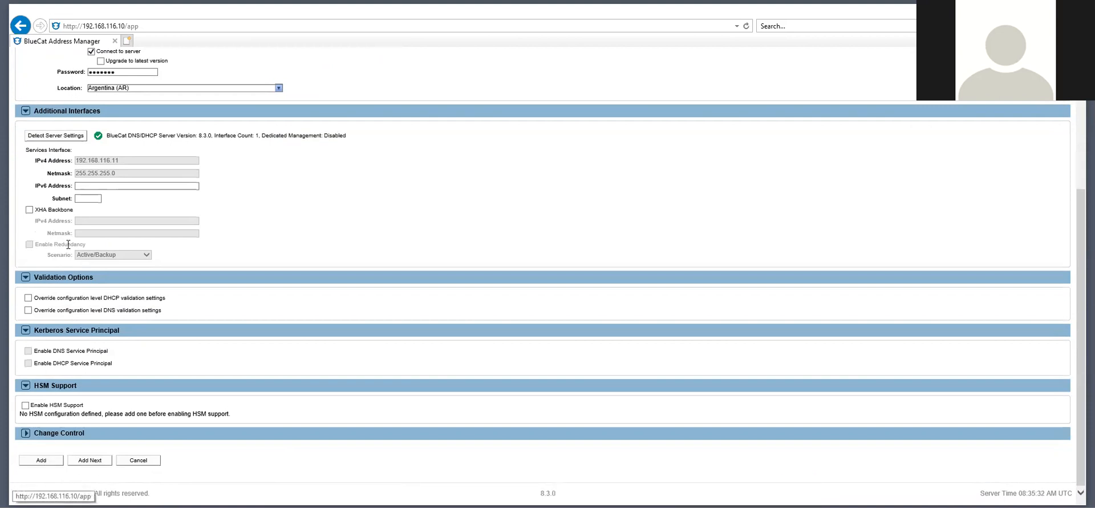
pyautogui.click(41, 460)
pyautogui.click(178, 186)
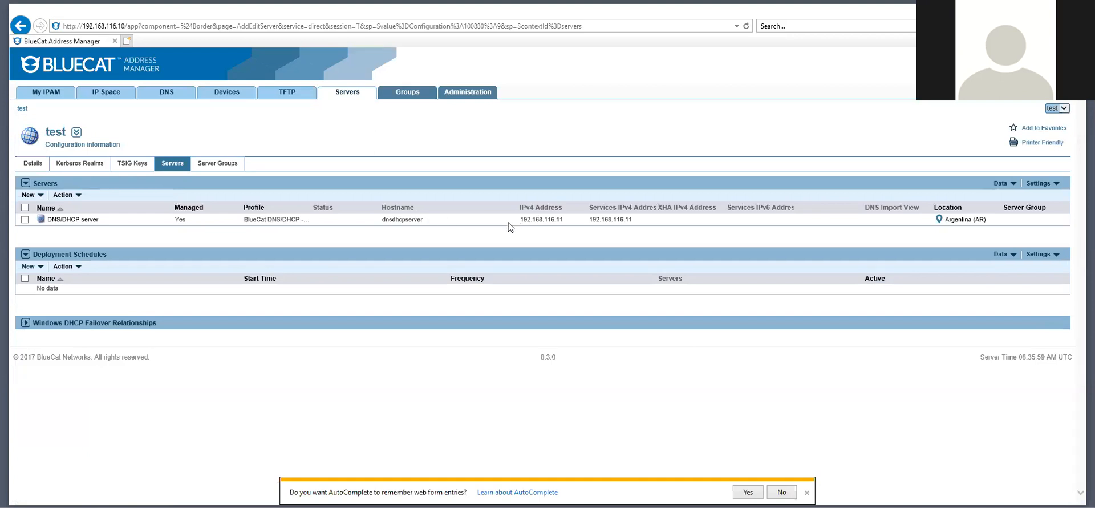
pyautogui.moveTo(581, 221); pyautogui.dragTo(648, 220)
pyautogui.moveTo(587, 222)
pyautogui.mouseDown()
pyautogui.moveTo(646, 221)
pyautogui.moveTo(580, 227)
pyautogui.moveTo(638, 220)
pyautogui.moveTo(591, 237)
pyautogui.mouseUp()
pyautogui.click(647, 224)
pyautogui.click(581, 232)
pyautogui.click(639, 221)
pyautogui.click(616, 236)
pyautogui.moveTo(589, 225); pyautogui.dragTo(632, 221)
pyautogui.click(633, 222)
pyautogui.moveTo(633, 223); pyautogui.dragTo(589, 222)
pyautogui.click(634, 220)
pyautogui.moveTo(661, 208); pyautogui.dragTo(717, 209)
pyautogui.click(669, 232)
# Open the 10.0.0.0/8 block and begin a new IPv4 network, then cancel it unsaved
pyautogui.click(110, 96)
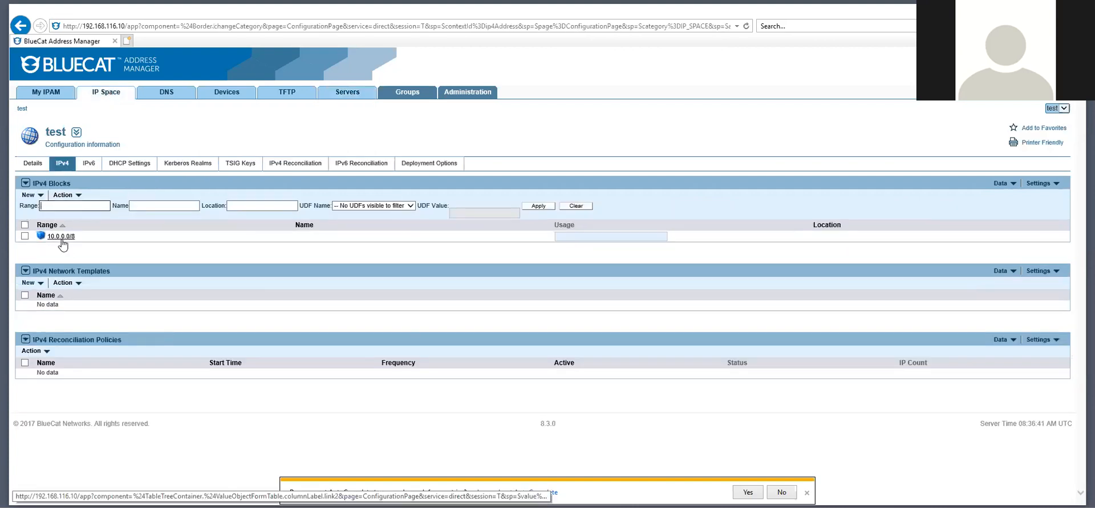
pyautogui.click(61, 236)
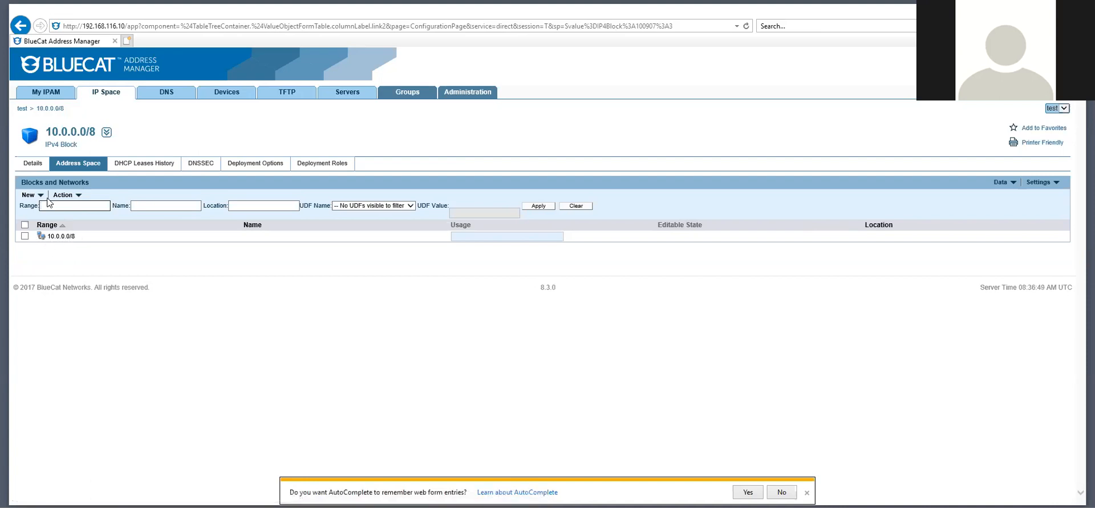
pyautogui.click(35, 195)
pyautogui.click(79, 230)
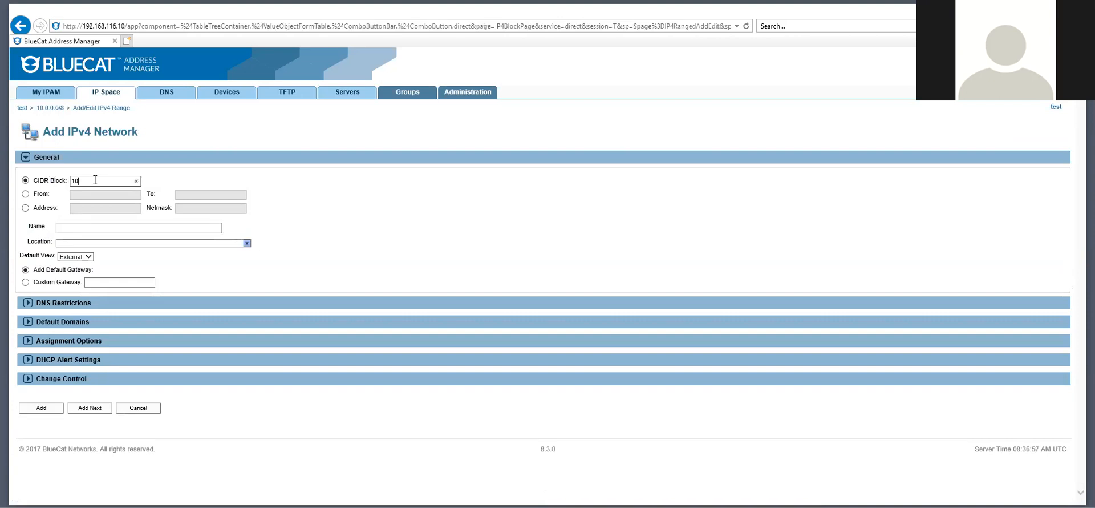
pyautogui.write('10.8.8/24')
pyautogui.click(147, 410)
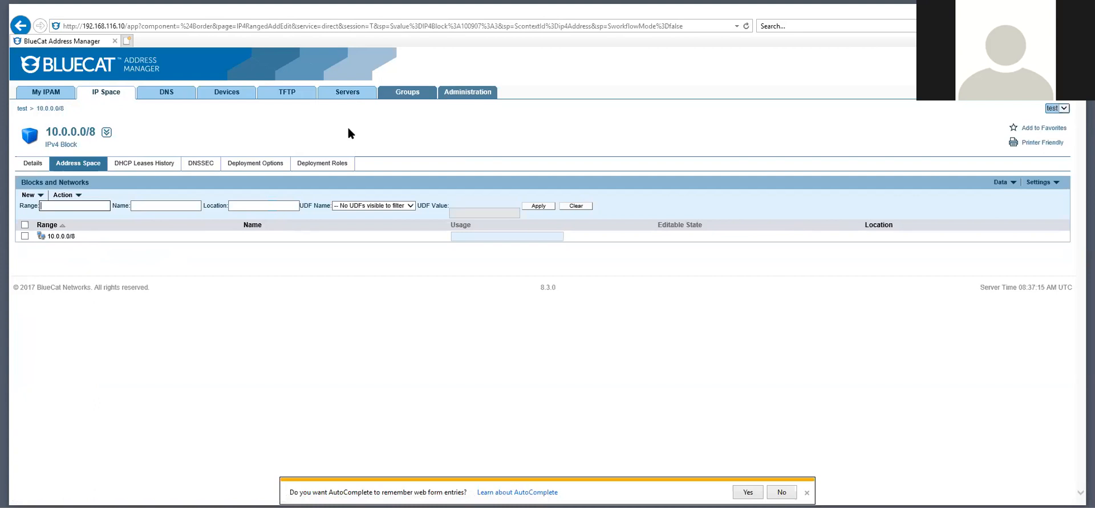
# Give 10.0.0.0/8 a DHCP Master role on the dnsdhcpserver interface
pyautogui.click(315, 165)
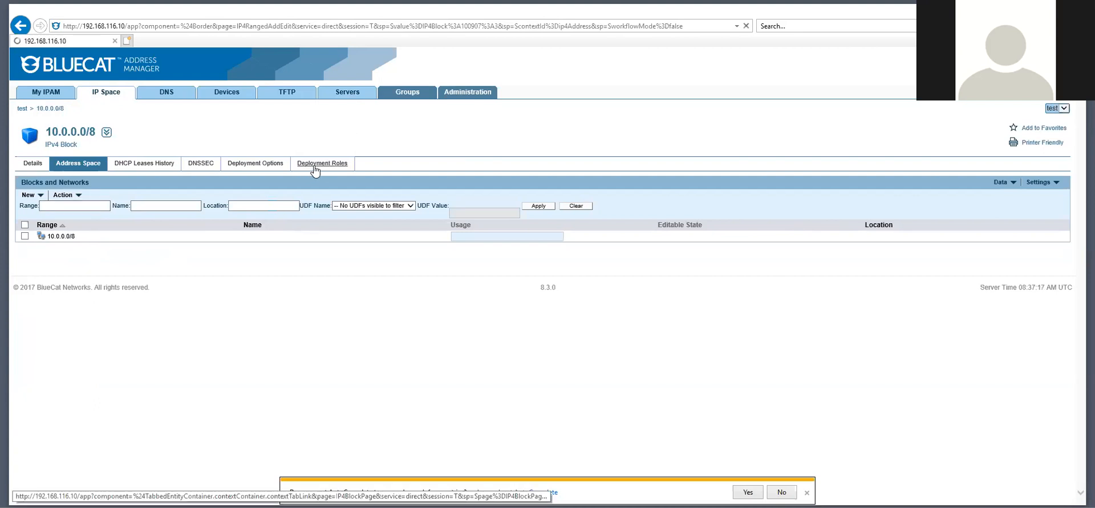
pyautogui.click(41, 195)
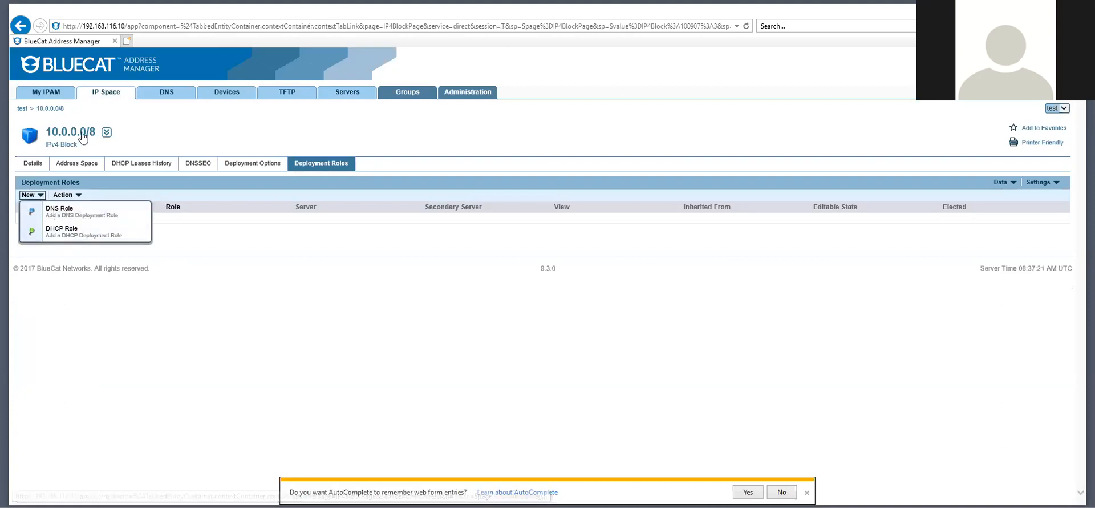
pyautogui.click(69, 233)
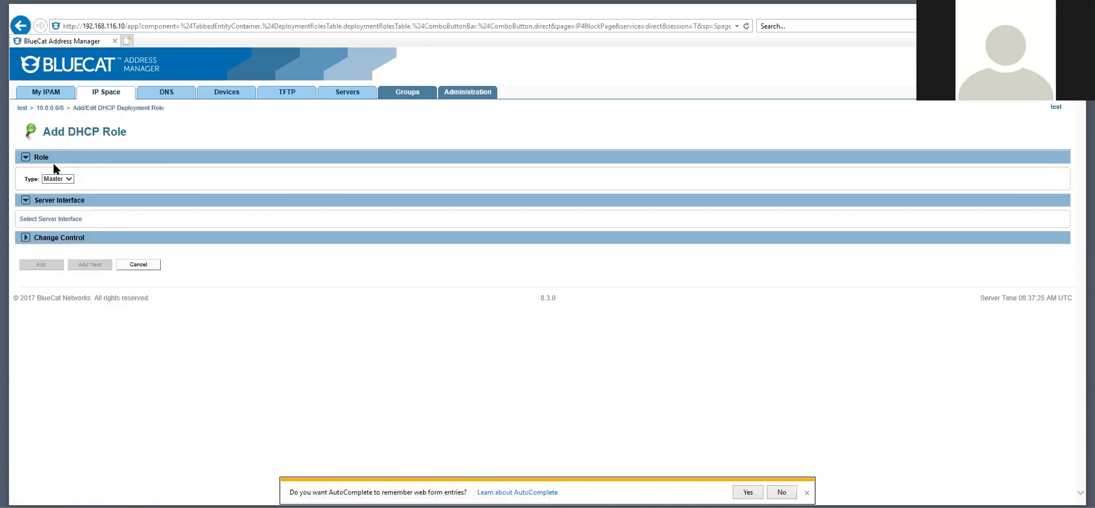
pyautogui.click(57, 222)
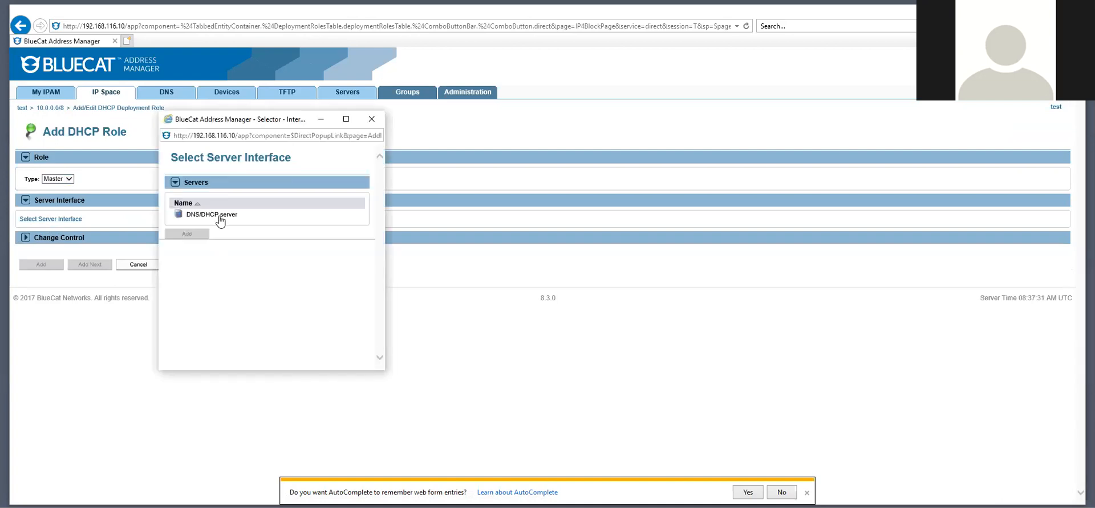
pyautogui.click(181, 219)
pyautogui.click(190, 243)
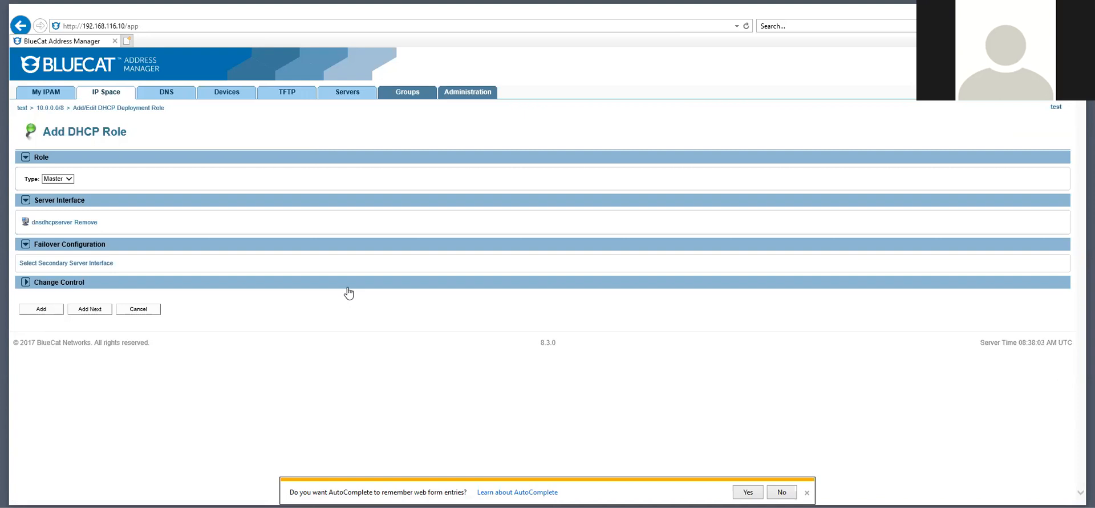
pyautogui.click(42, 310)
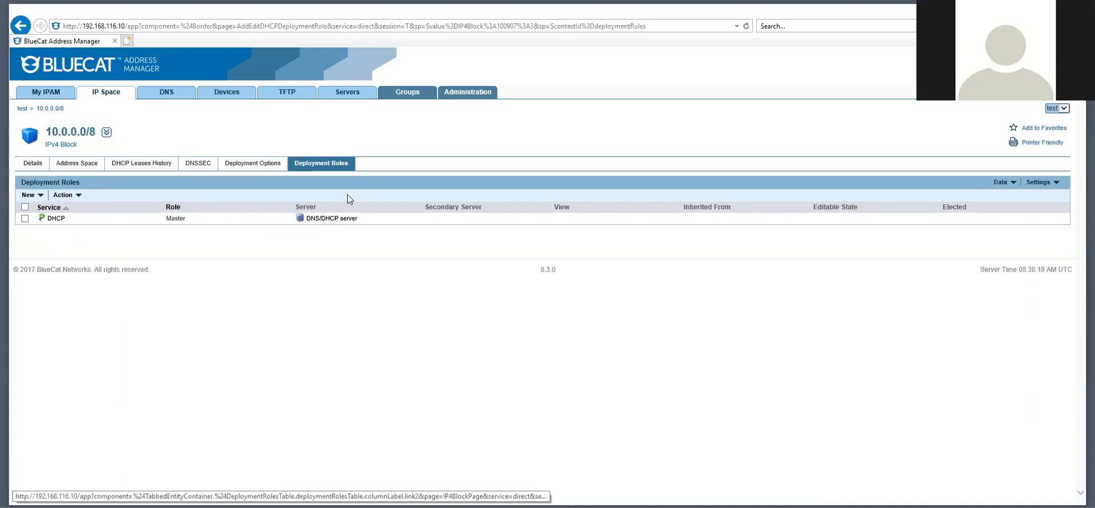
pyautogui.click(166, 93)
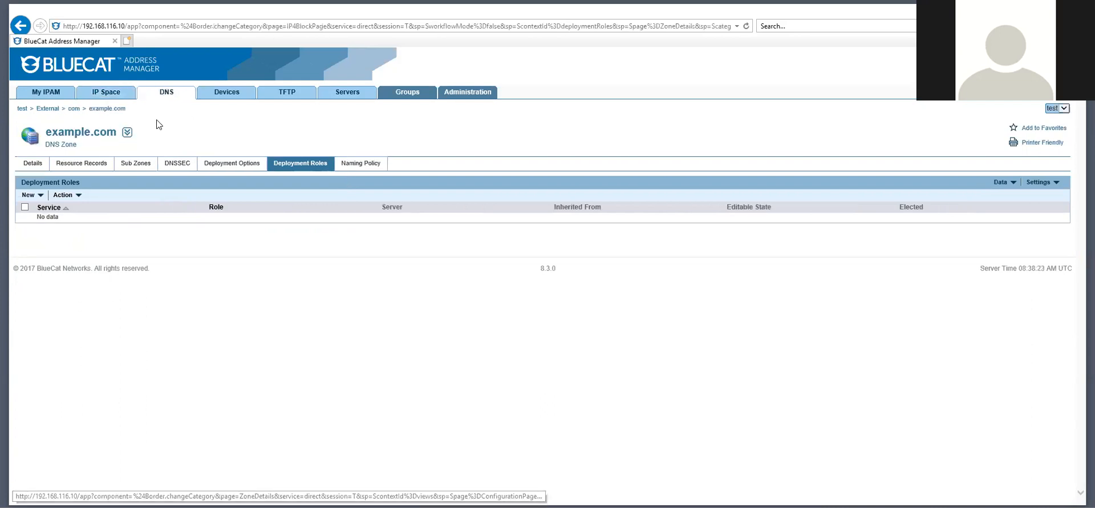
# Browse to Internal > com > example.com and start a new DNS role on its Deployment Roles
pyautogui.click(165, 95)
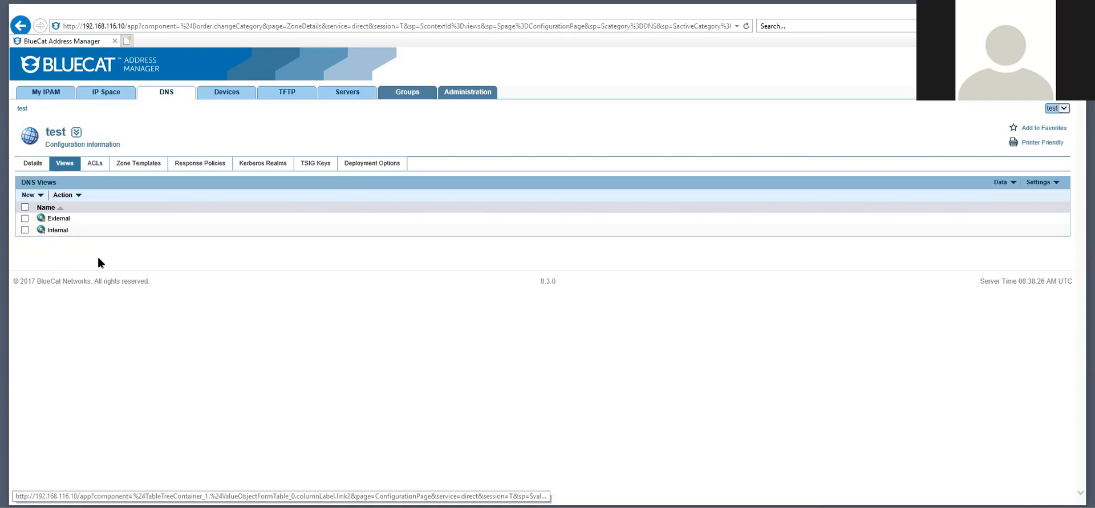
pyautogui.click(48, 231)
pyautogui.click(51, 235)
pyautogui.click(60, 239)
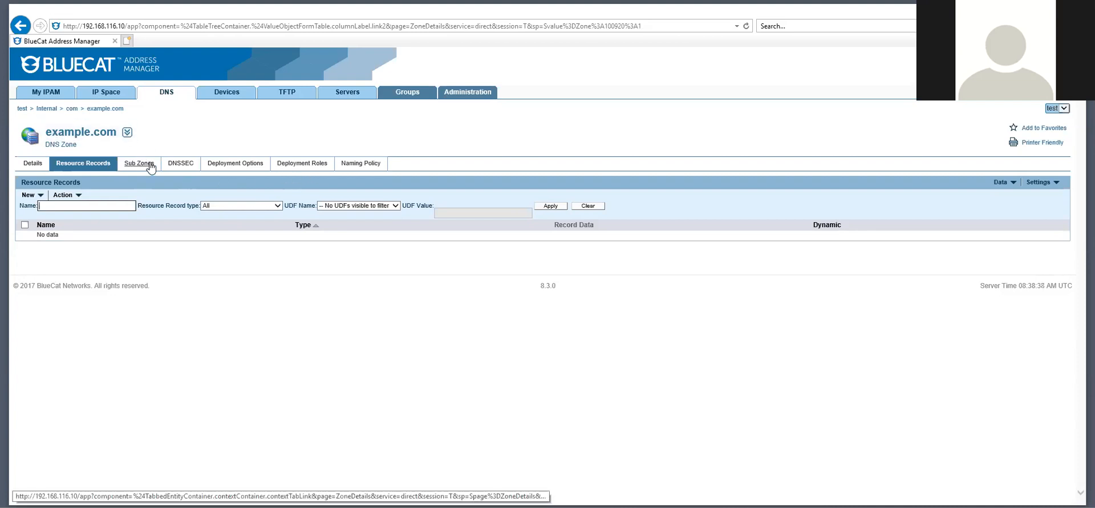
pyautogui.click(311, 164)
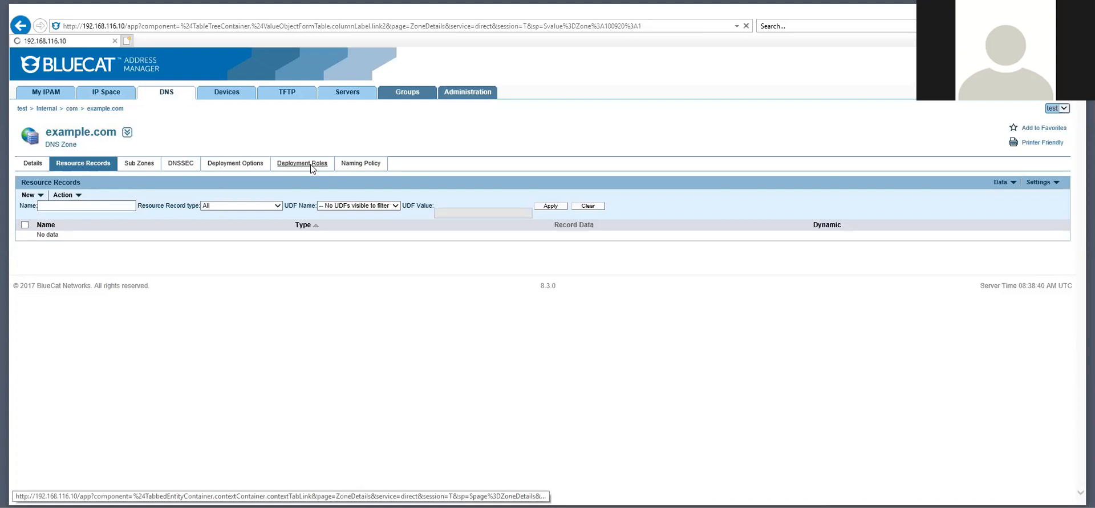
pyautogui.click(41, 195)
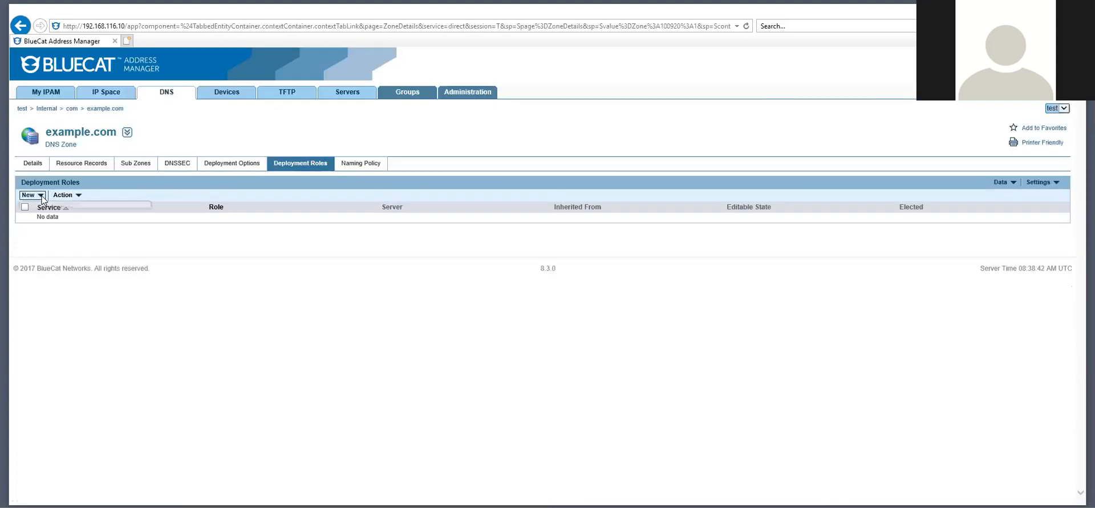
pyautogui.click(63, 211)
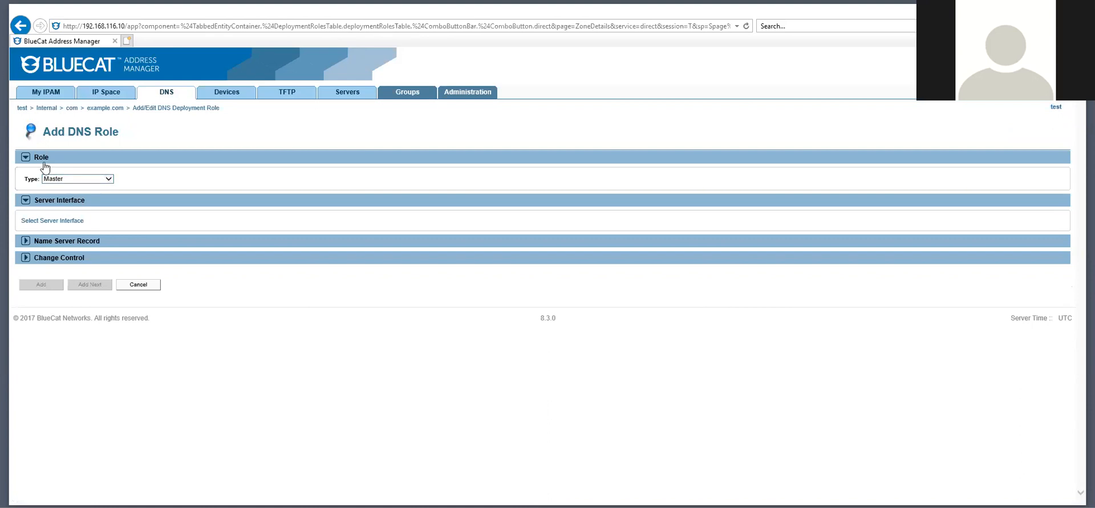
# Assign example.com a Master DNS role on DNS/DHCP server's dnsdhcpserver interface
pyautogui.click(106, 179)
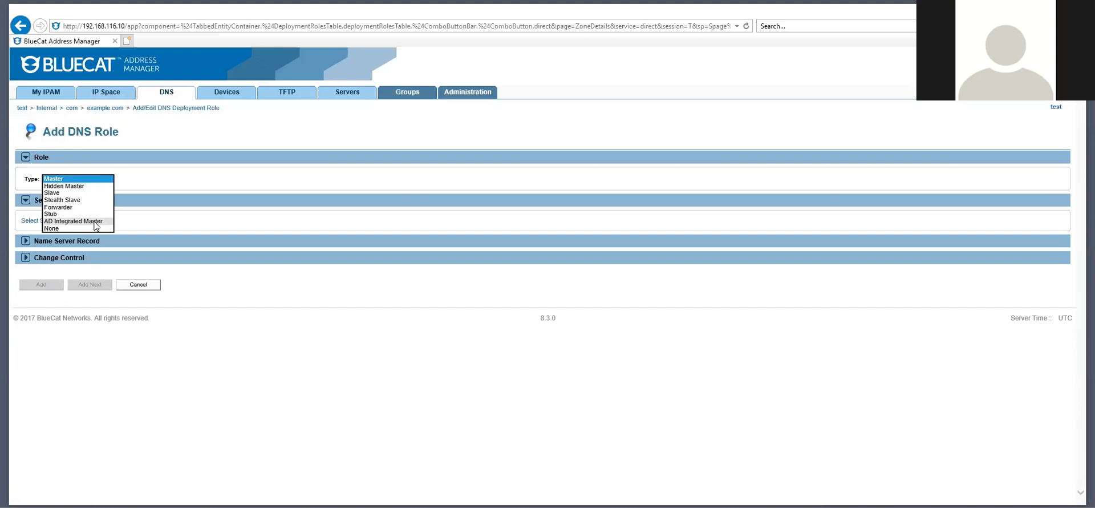
pyautogui.click(189, 186)
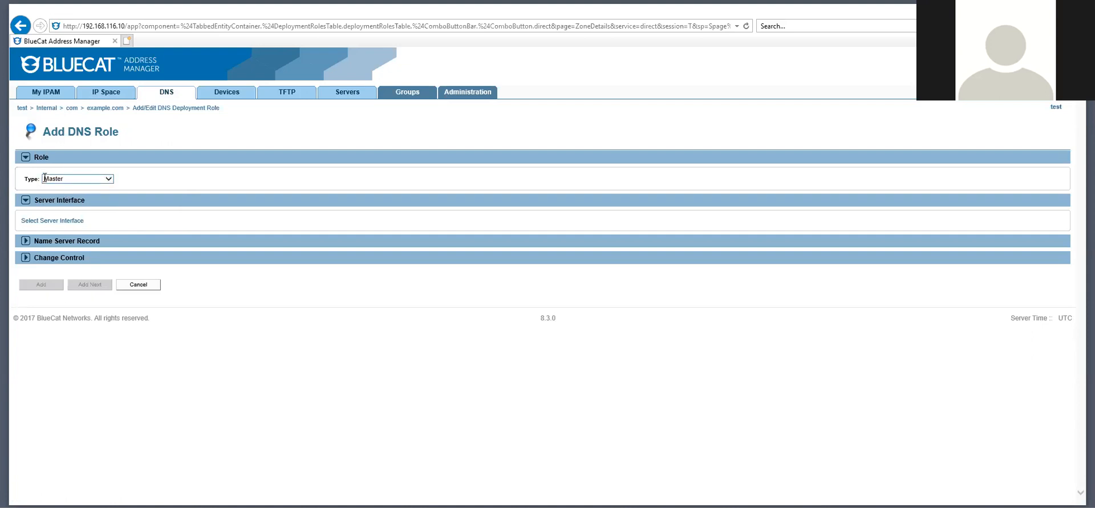
pyautogui.click(55, 222)
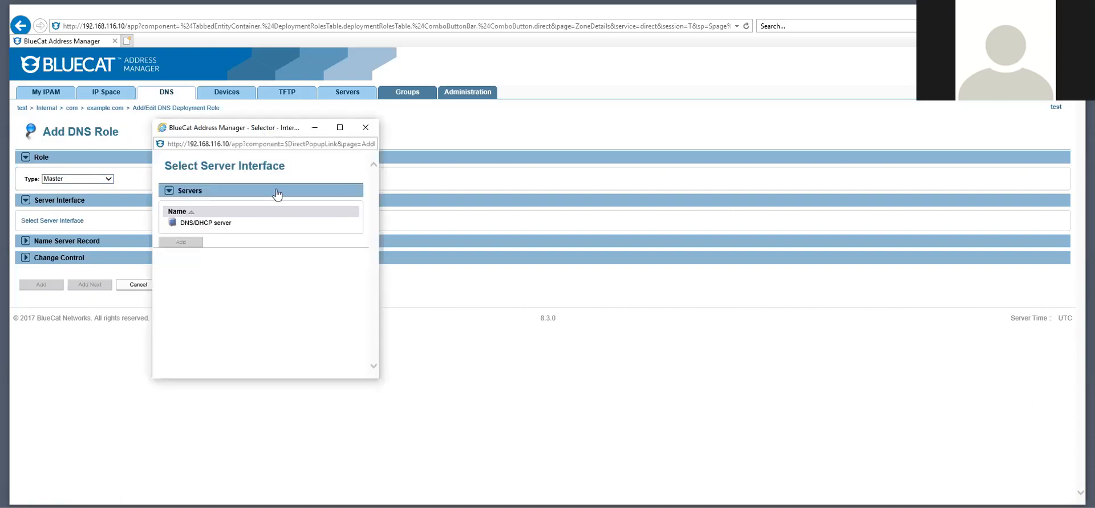
pyautogui.click(205, 223)
pyautogui.click(176, 227)
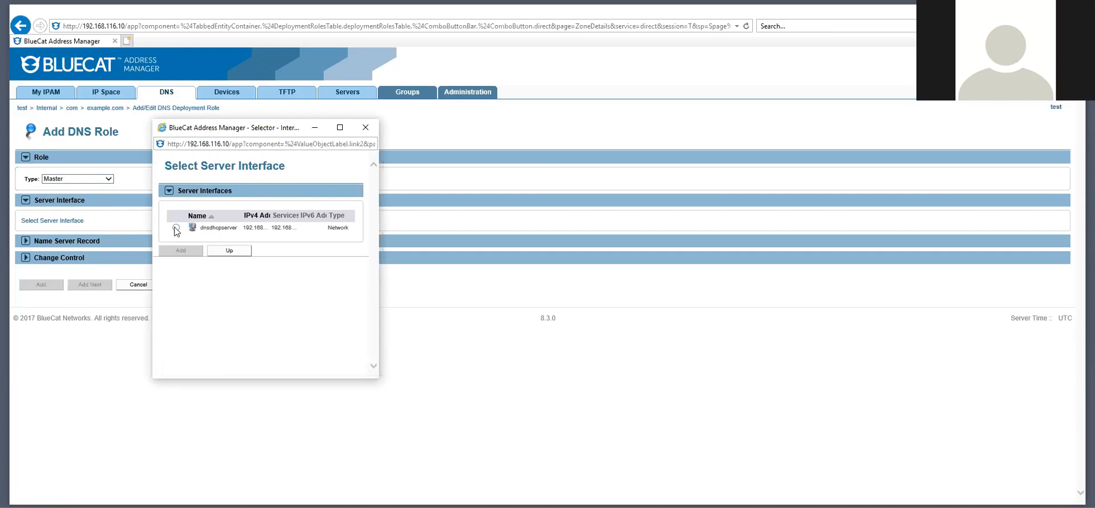
pyautogui.click(182, 251)
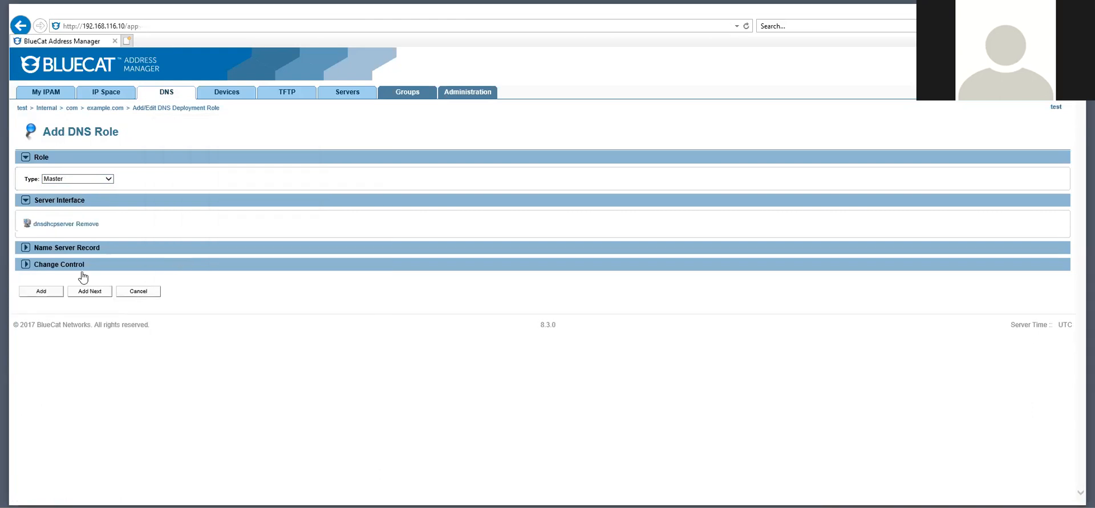
pyautogui.click(44, 291)
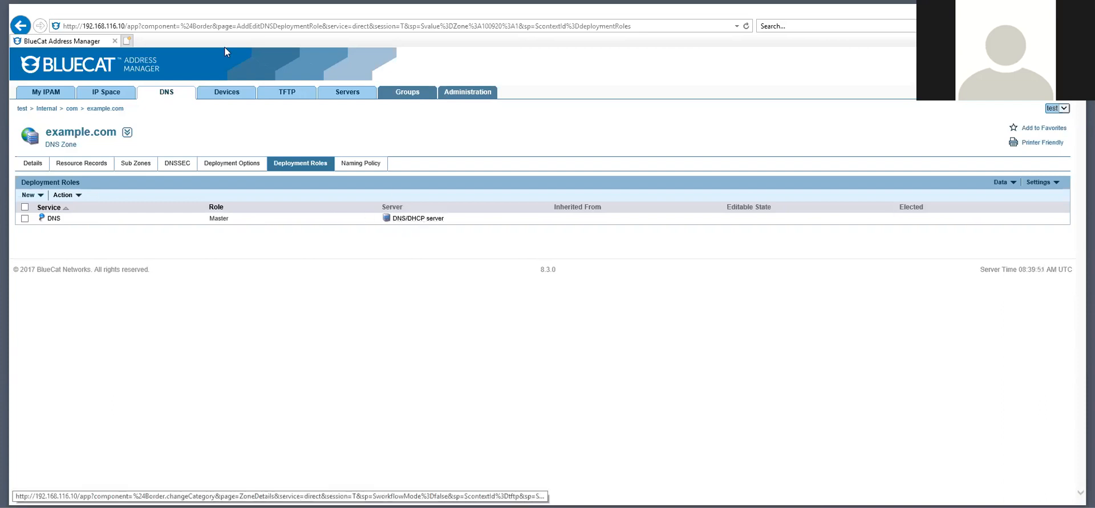
# Check DNS/DHCP server's Associated Roles for DHCP and DNS Master, then return to Servers
pyautogui.click(339, 97)
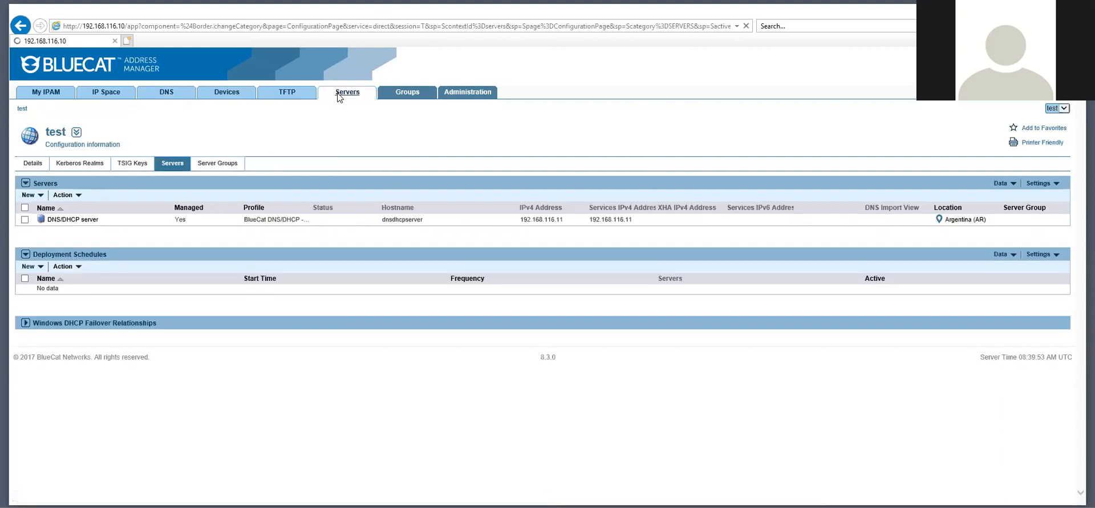
pyautogui.click(71, 221)
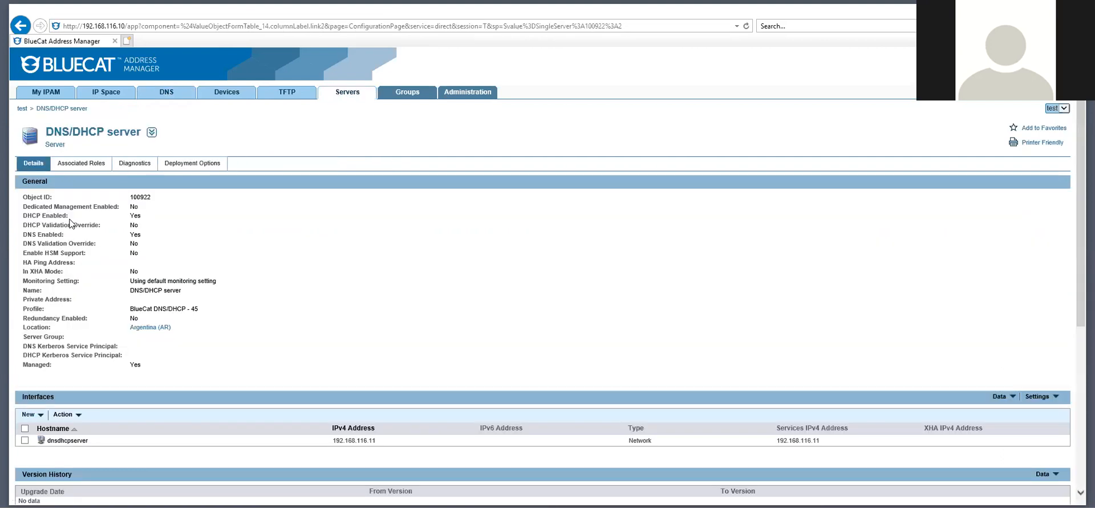
pyautogui.click(79, 165)
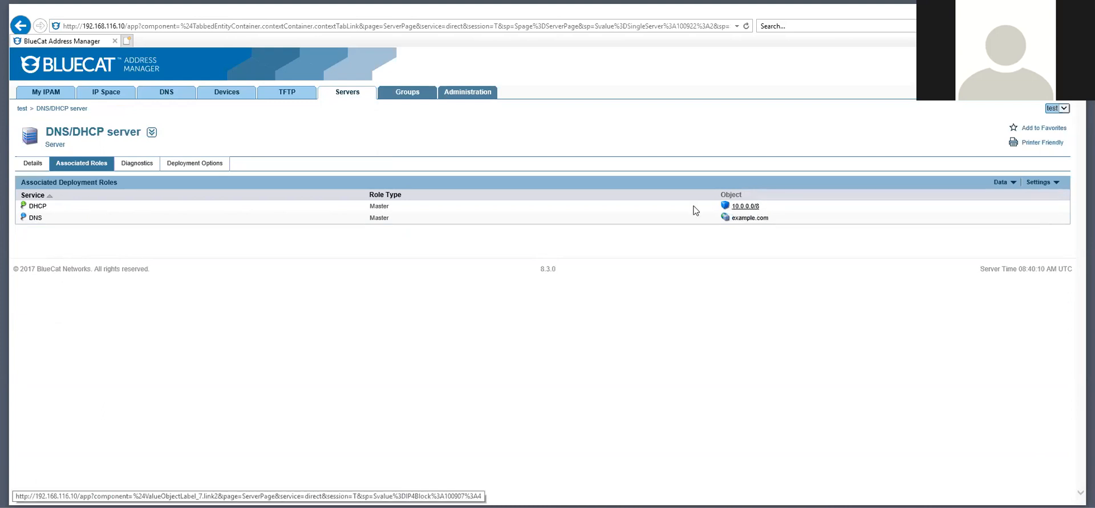
pyautogui.click(352, 95)
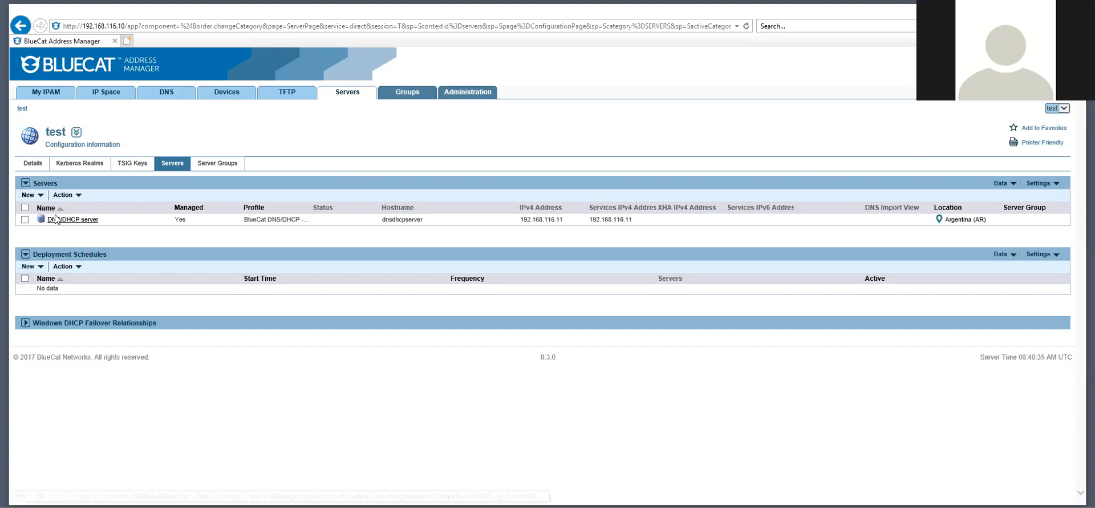
# Deploy the DNS/DHCP server with DHCP only, leaving DNS unchecked
pyautogui.click(24, 220)
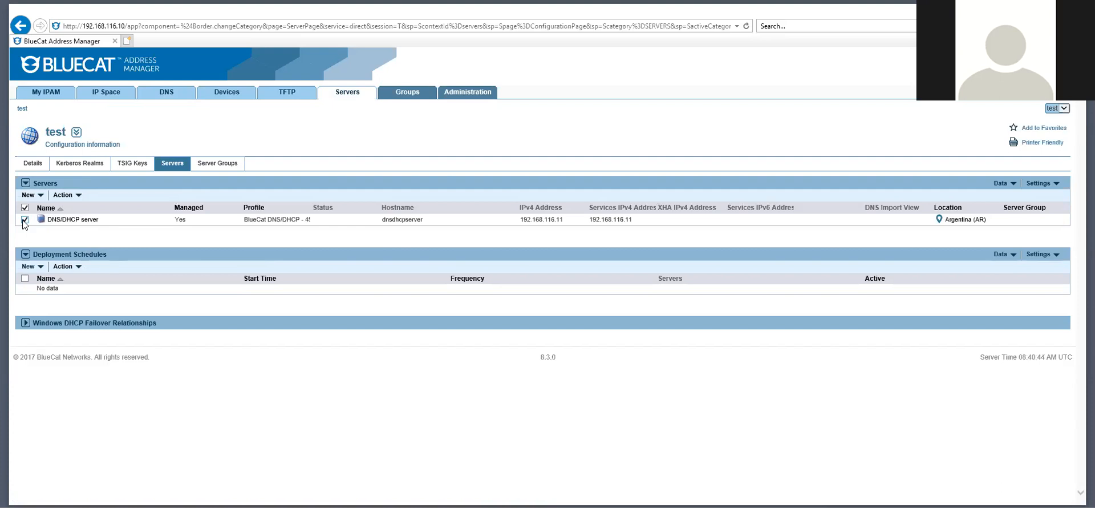
pyautogui.click(77, 197)
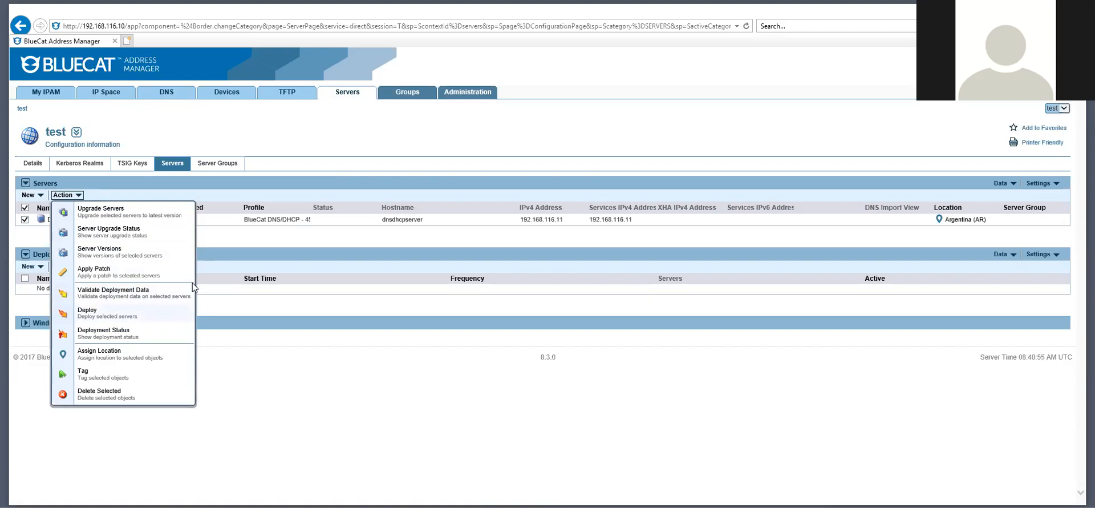
pyautogui.click(115, 312)
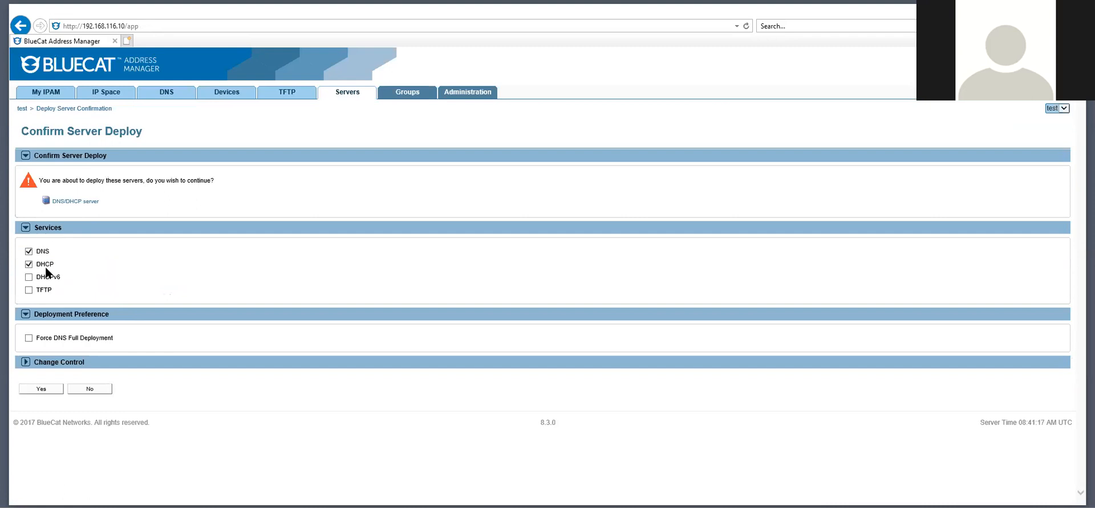
pyautogui.click(29, 252)
pyautogui.click(30, 264)
pyautogui.click(39, 389)
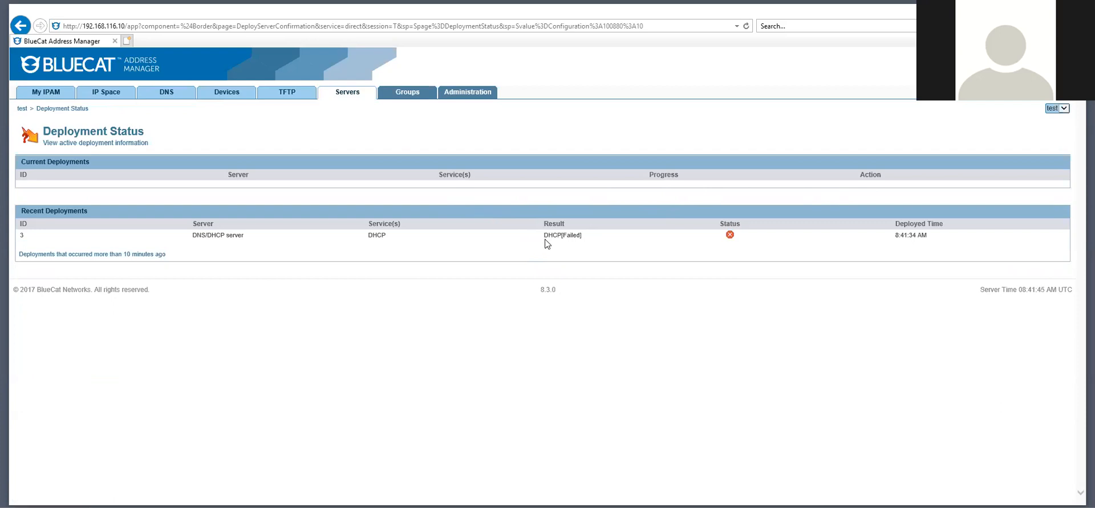
# Check the failed DHCP status, then open event 8's summary from older deployment events
pyautogui.moveTo(582, 234); pyautogui.dragTo(568, 234)
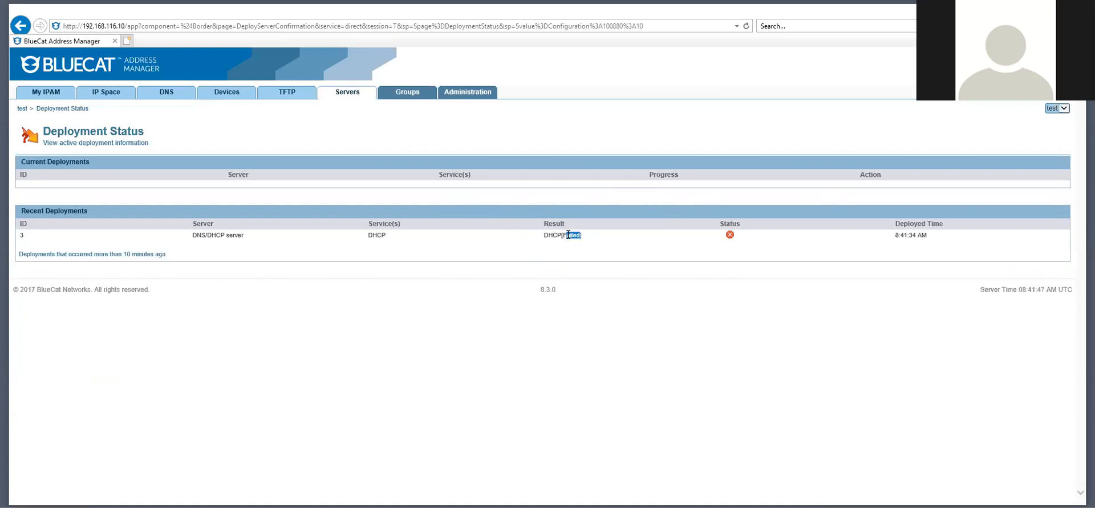
pyautogui.click(730, 234)
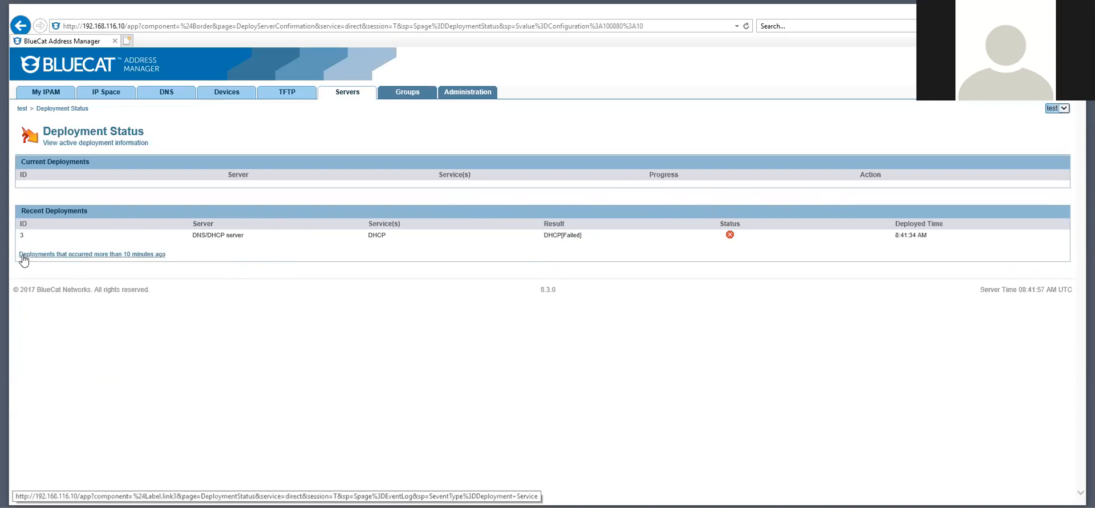
pyautogui.click(130, 255)
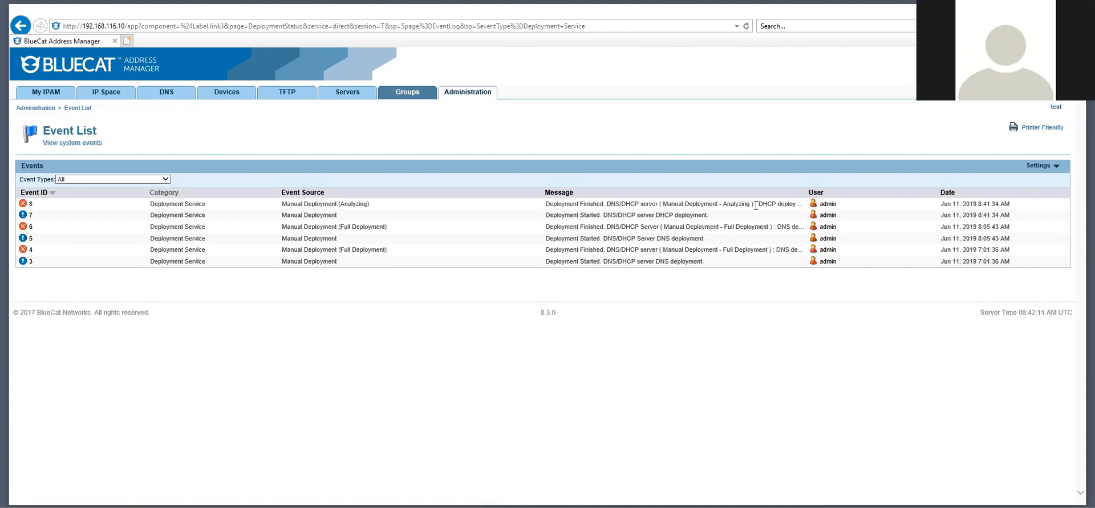
pyautogui.click(31, 205)
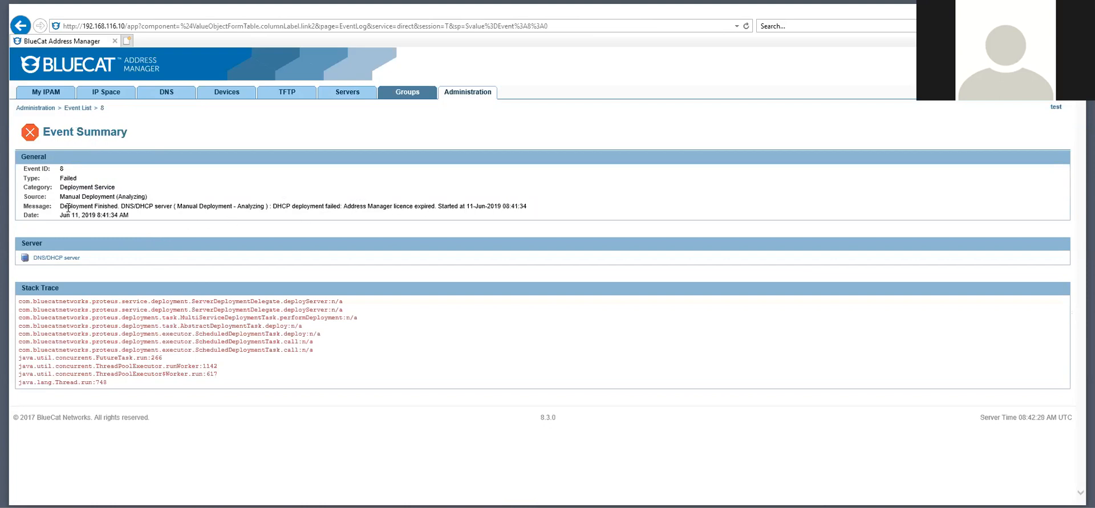
pyautogui.moveTo(59, 206); pyautogui.dragTo(197, 207)
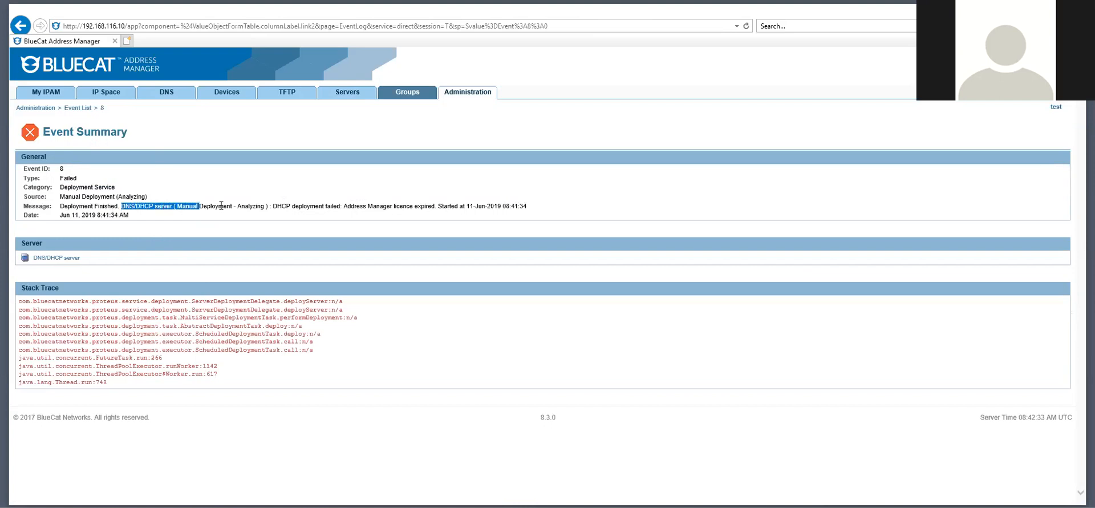
pyautogui.moveTo(272, 206); pyautogui.dragTo(198, 207)
pyautogui.moveTo(272, 207); pyautogui.dragTo(435, 207)
pyautogui.click(343, 206)
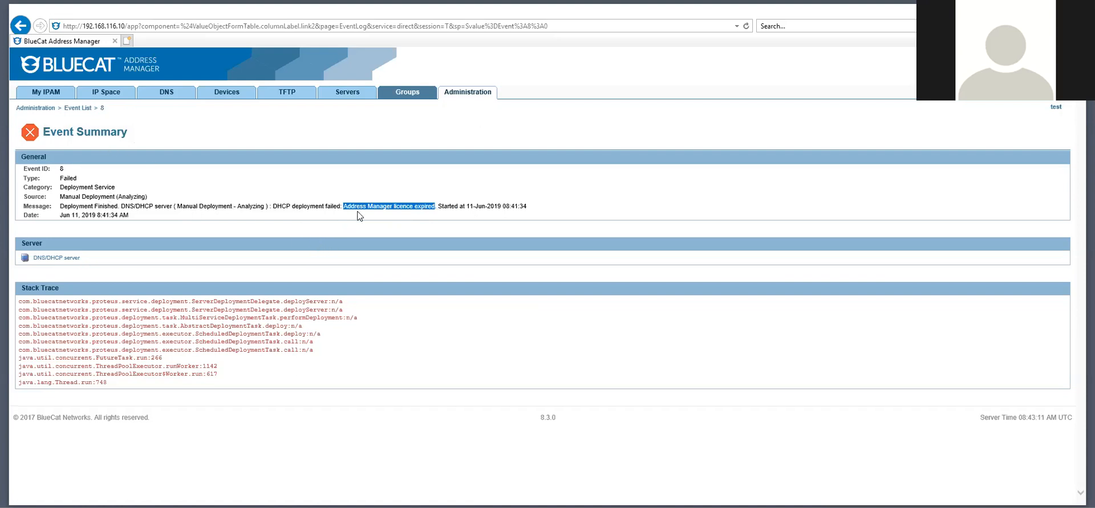
pyautogui.moveTo(437, 207); pyautogui.dragTo(345, 208)
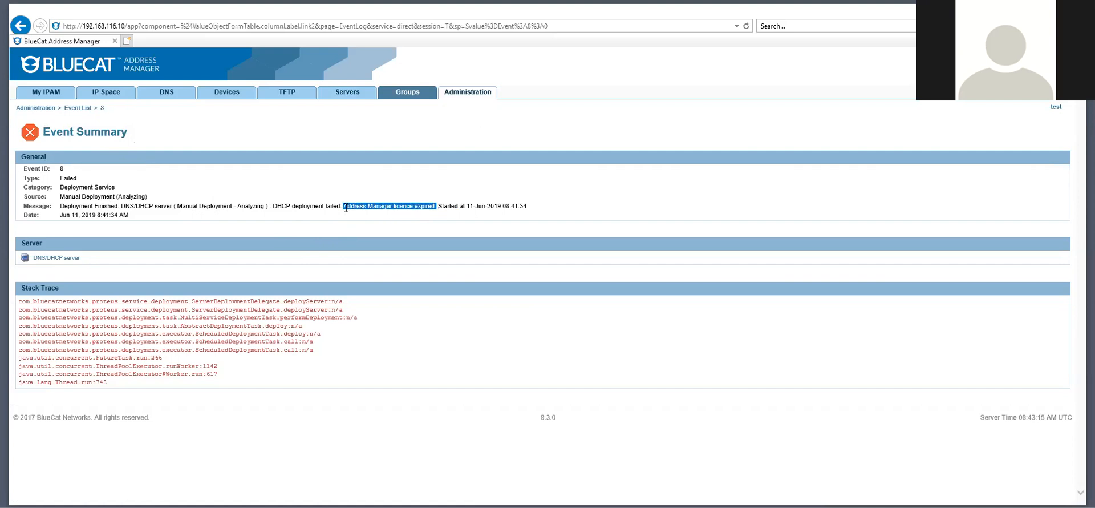